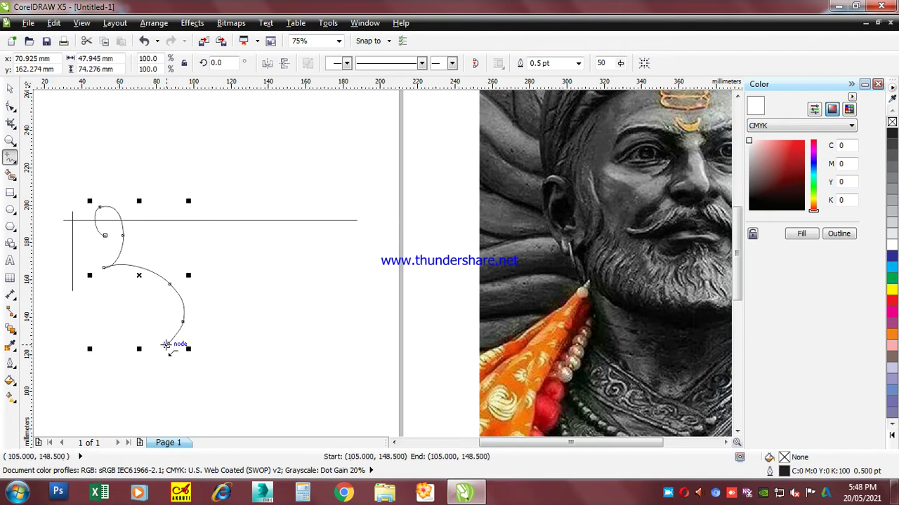
Duplicate the vertical stem on the other side of the curved letter stroke, and rotate the curve to 341.1° between the two stems
key("space")
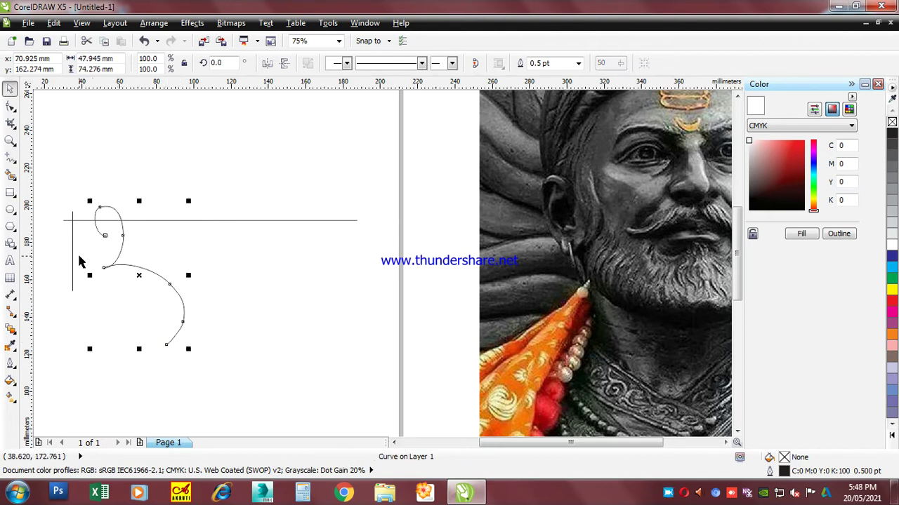
left_click_drag(73, 257, 169, 263)
left_click(125, 265)
left_click(133, 269)
left_click_drag(191, 349, 158, 353)
left_click(134, 267)
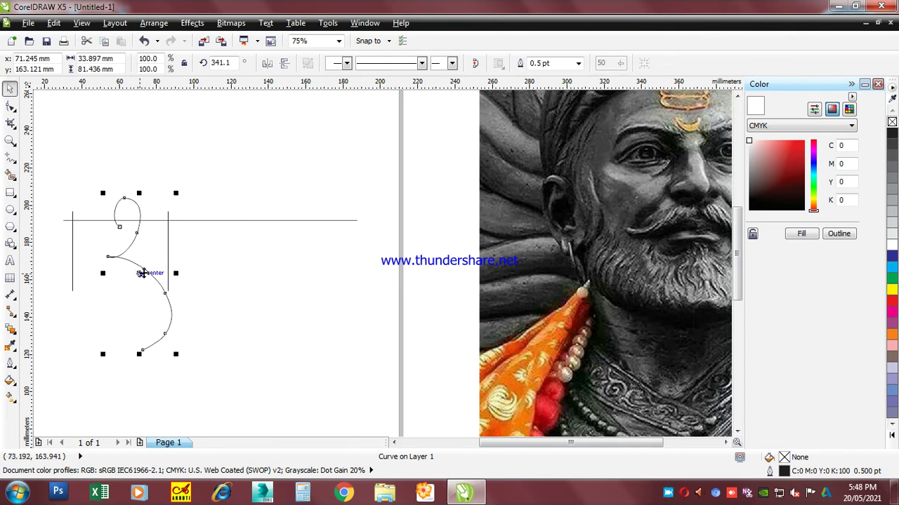
mouse_move(138, 275)
left_mouse_down()
mouse_move(120, 281)
mouse_move(133, 283)
left_mouse_up()
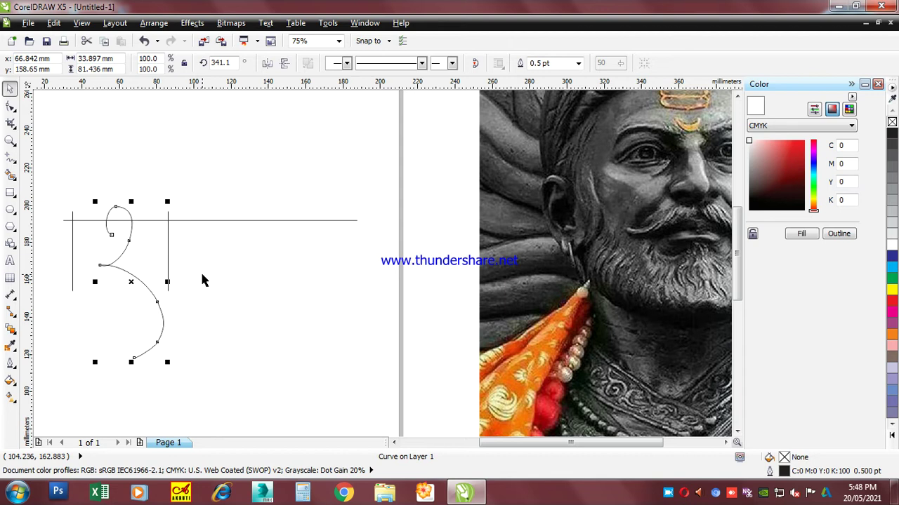
left_click(74, 167)
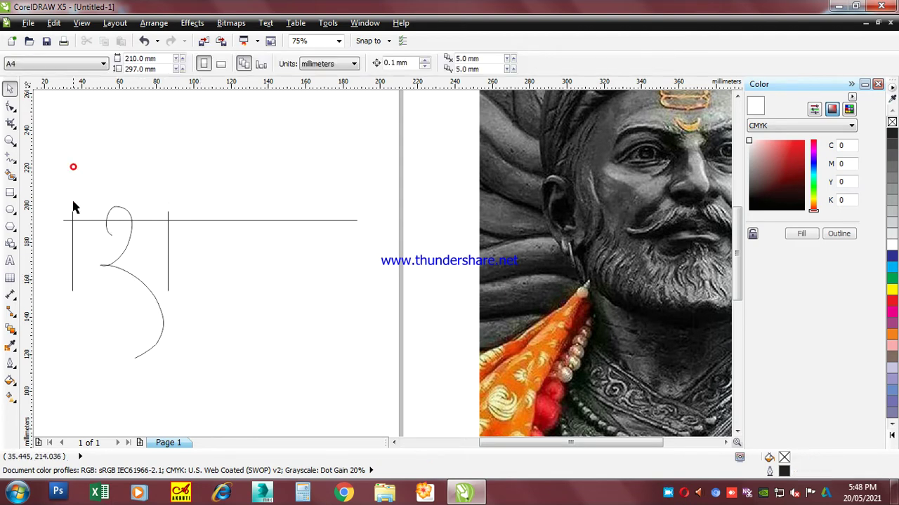
Copy the second vertical stem further along the headline, to about x 137.75 mm
key("F5")
left_click(263, 208)
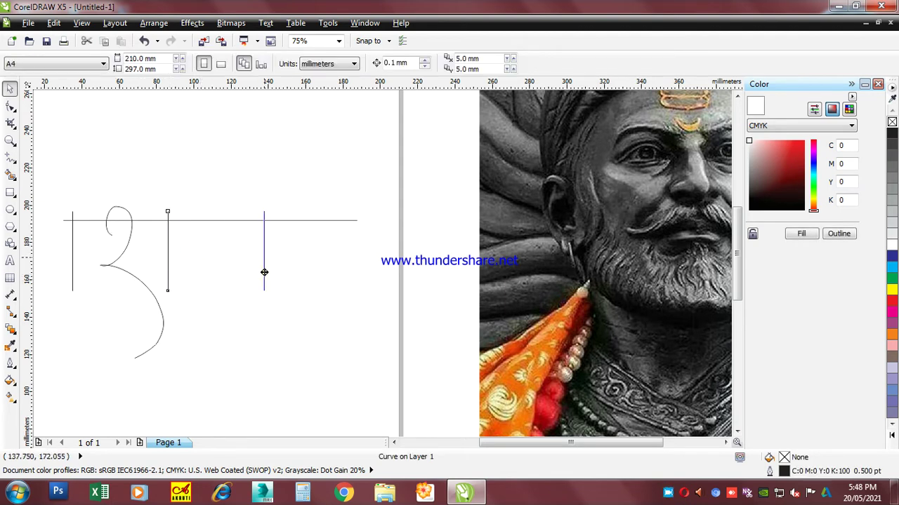
left_click(263, 293)
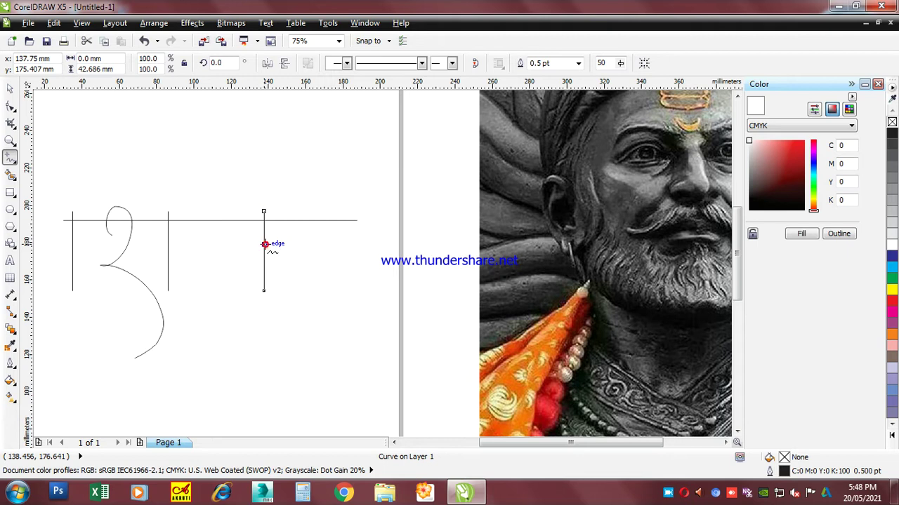
left_click(263, 243)
mouse_move(226, 251)
left_mouse_down()
mouse_move(223, 286)
mouse_move(261, 291)
left_mouse_up()
key("Delete")
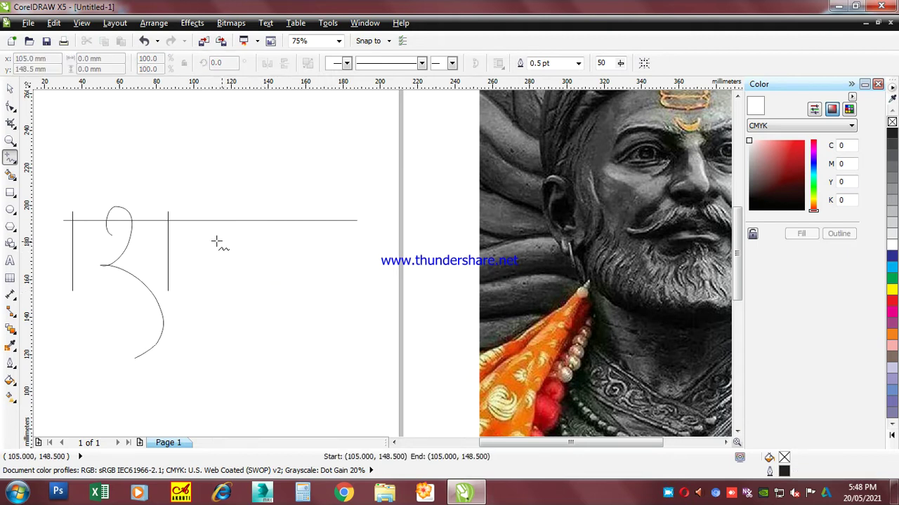
key("ctrl+z")
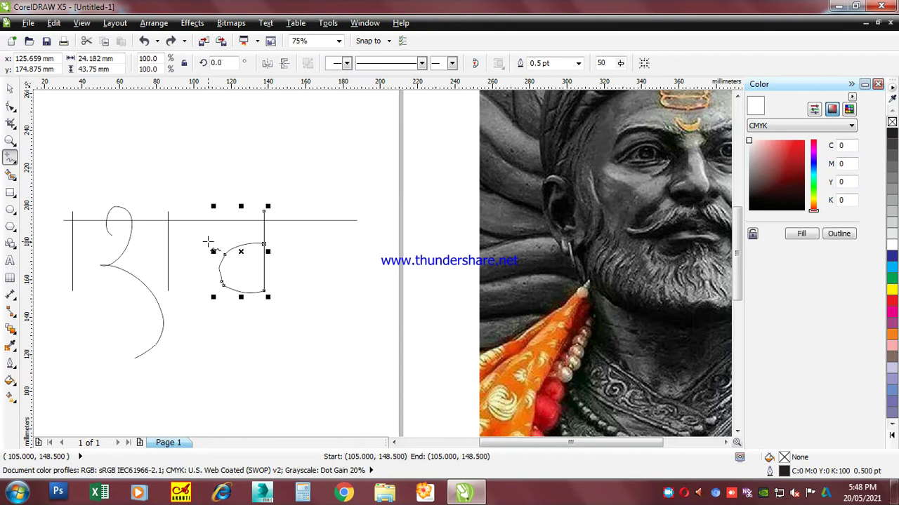
key("ctrl+z")
Draw the freehand loop of the letter व against the third stem, and copy that stem to about x 158.2 mm
mouse_move(262, 232)
left_mouse_down()
mouse_move(225, 239)
mouse_move(196, 265)
mouse_move(221, 284)
mouse_move(243, 287)
mouse_move(281, 261)
mouse_move(301, 258)
left_mouse_up()
key("space")
scroll(301, 260, "right", 1)
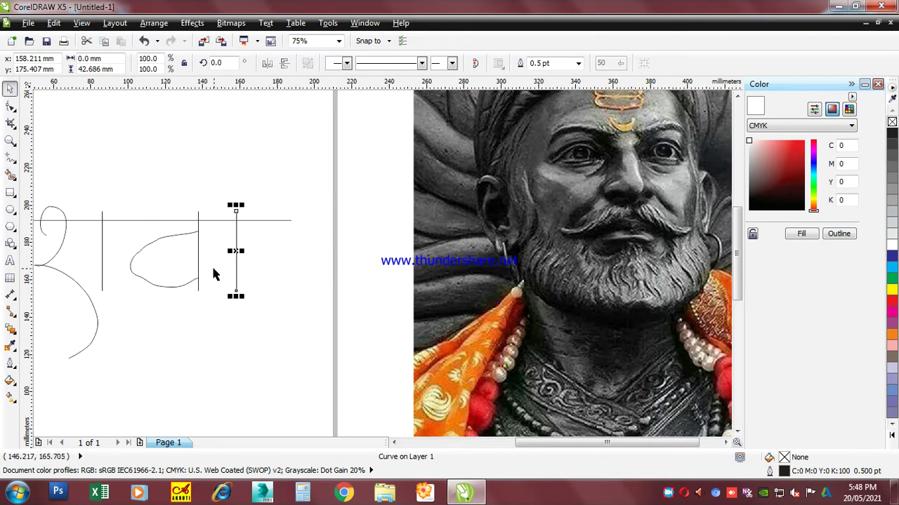
Copy the last two stems together to about x 212.5 mm, and draw the hooked freehand stroke of ज, about 49 by 53 mm
left_click(198, 257)
left_click(236, 258, "shift")
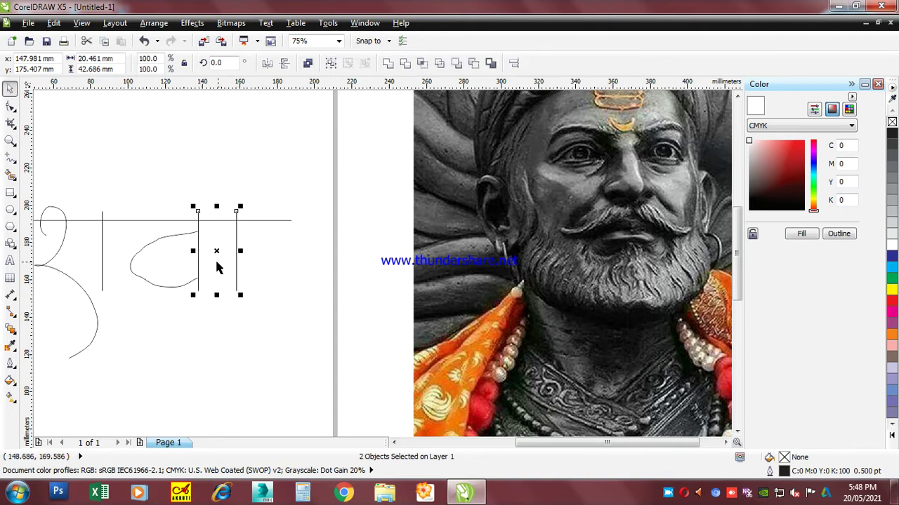
left_click_drag(217, 252, 339, 259)
key("F5")
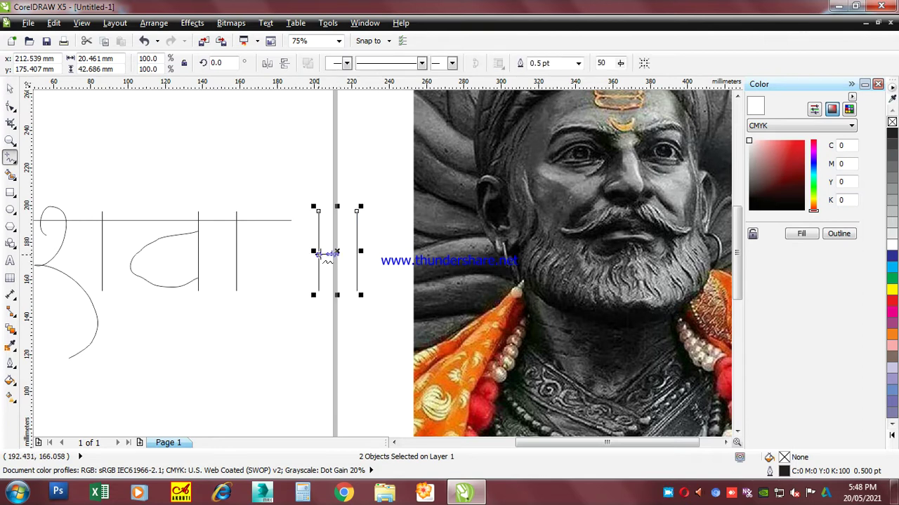
mouse_move(318, 245)
left_mouse_down()
mouse_move(273, 259)
mouse_move(283, 308)
mouse_move(254, 344)
mouse_move(238, 345)
mouse_move(226, 326)
mouse_move(236, 306)
left_mouse_up()
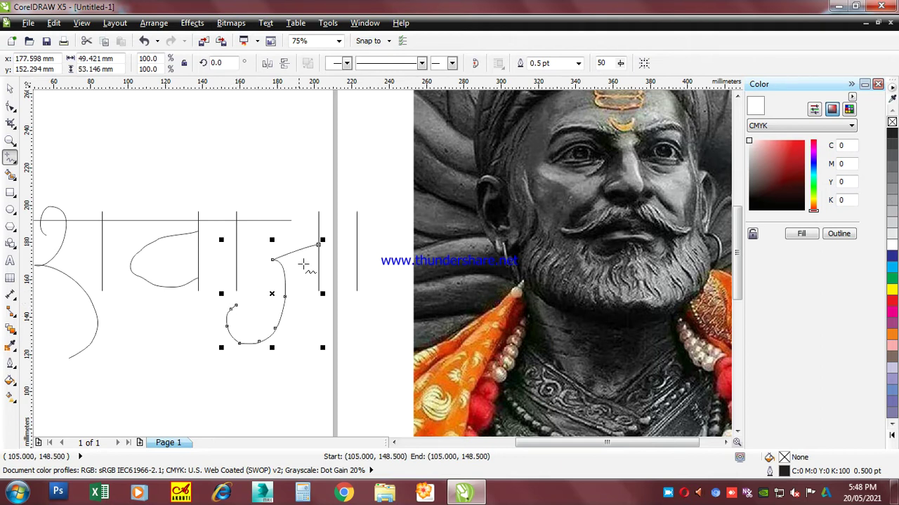
Stretch the horizontal headline past the last stem to a width of about 214 mm
key("space")
left_click(291, 223)
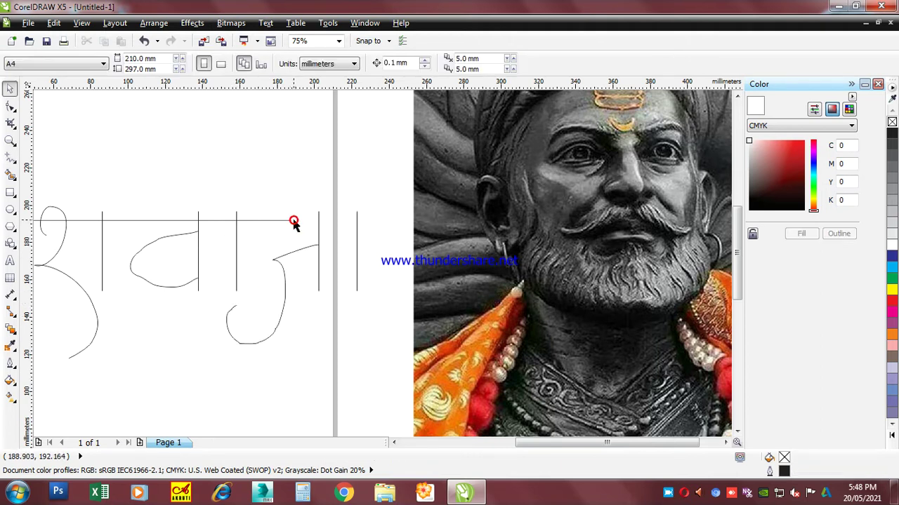
left_click(293, 221)
left_click_drag(297, 221, 404, 235)
Draw the freehand vowel-sign curve above the last two stems, about 82 by 57 mm
key("F5")
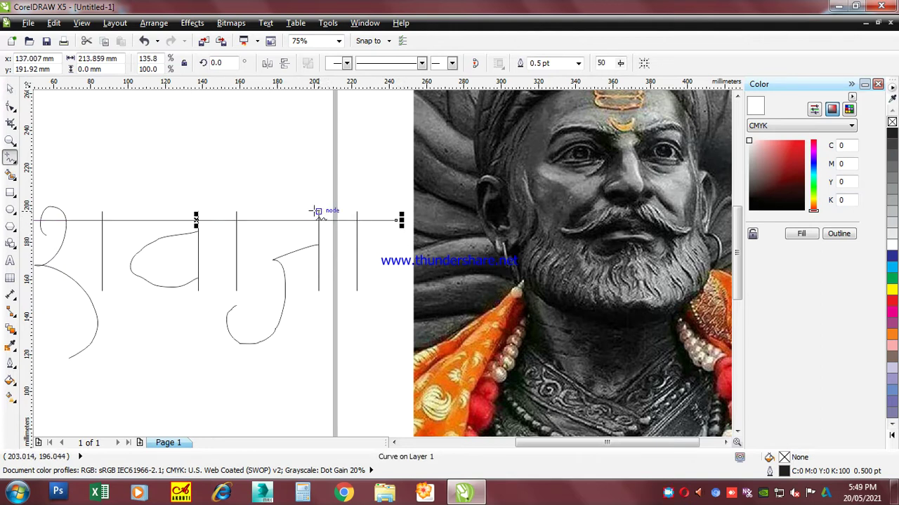
mouse_move(317, 216)
left_mouse_down()
mouse_move(261, 175)
mouse_move(277, 136)
mouse_move(353, 116)
mouse_move(383, 132)
mouse_move(387, 168)
mouse_move(367, 214)
mouse_move(407, 223)
mouse_move(413, 202)
left_mouse_up()
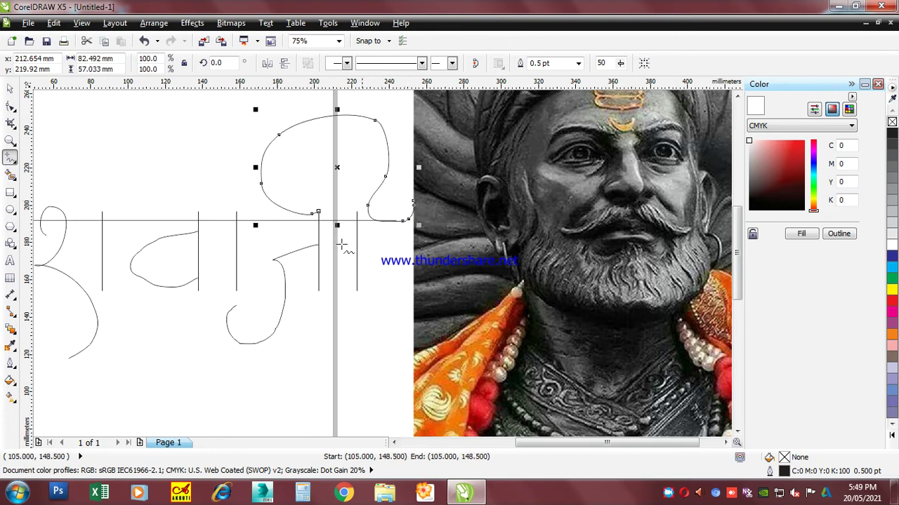
left_click(9, 89)
Draw an ellipse about 87 by 57 mm above the first letter as its vowel sign
scroll(152, 142, "down", 5)
scroll(147, 165, "up", 3)
scroll(146, 158, "up", 2)
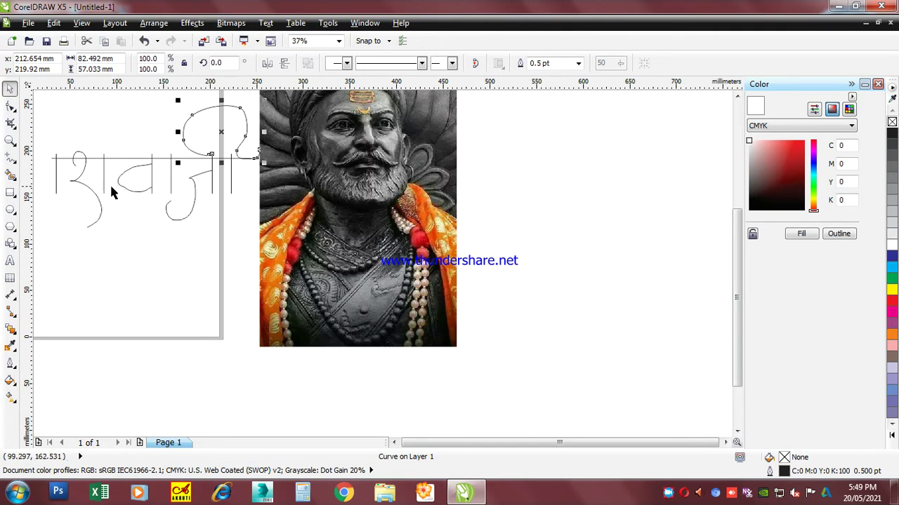
scroll(55, 191, "left", 1)
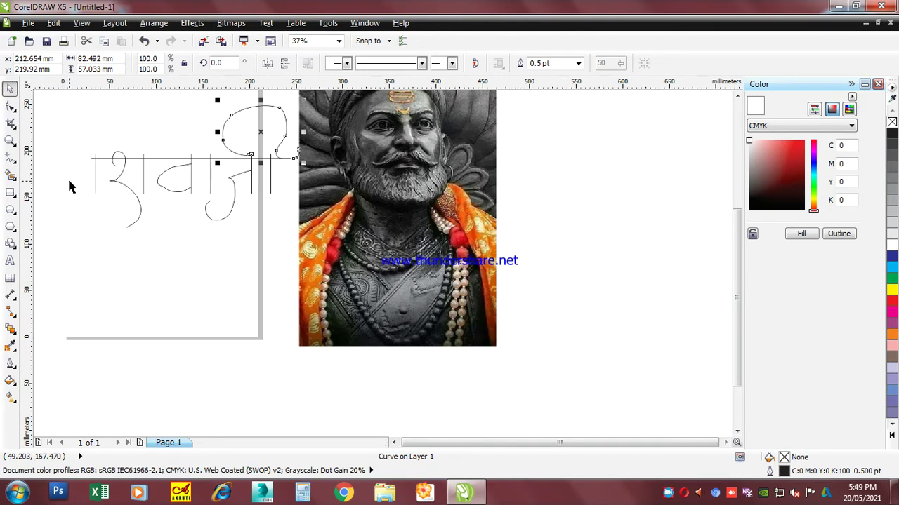
left_click(10, 209)
left_click_drag(89, 108, 123, 144)
key("space")
scroll(122, 143, "up", 3)
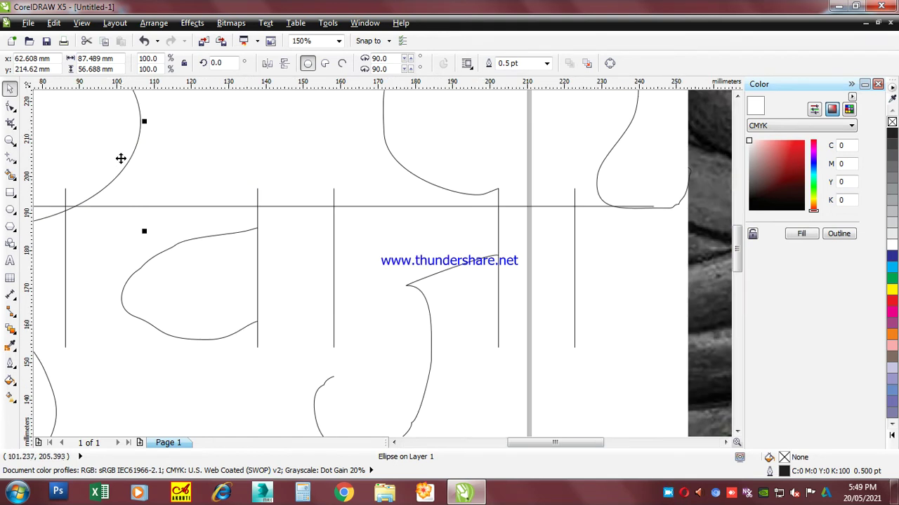
Open the ellipse into an arc from about 306.7° to 229°, with its ends at the headline near the first two stems
scroll(98, 144, "down", 5)
scroll(37, 141, "up", 2)
left_click(10, 107)
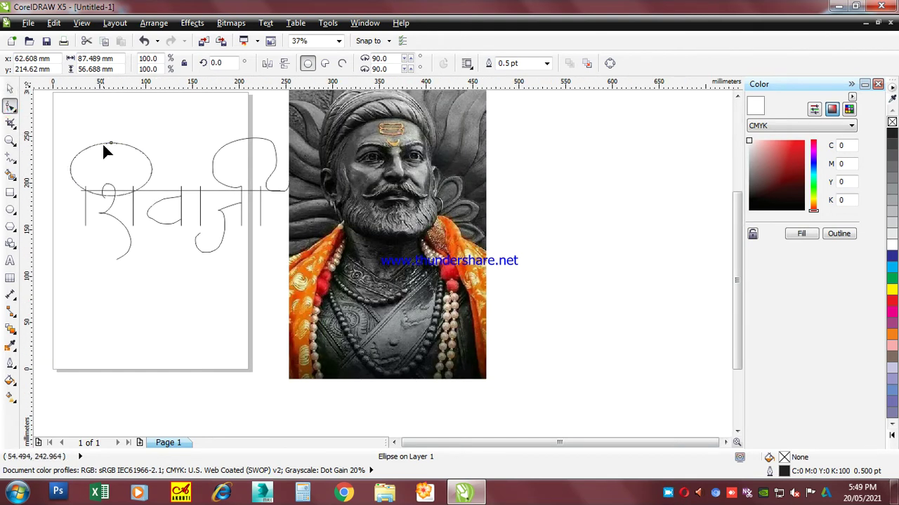
left_click_drag(110, 143, 70, 199)
left_click_drag(110, 143, 146, 195)
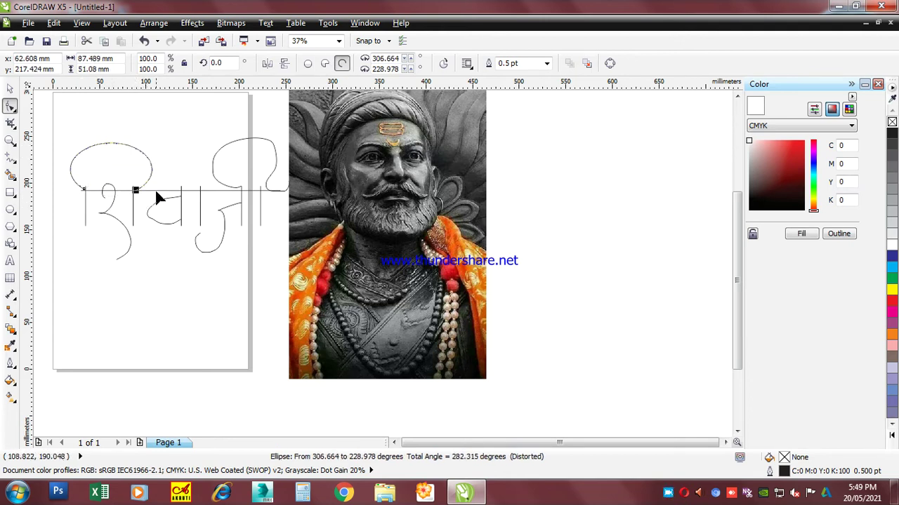
Select all 12 strokes of the word शिवाजी, shift them away from the portrait and weld them into one curve
key("space")
left_click_drag(50, 124, 309, 267)
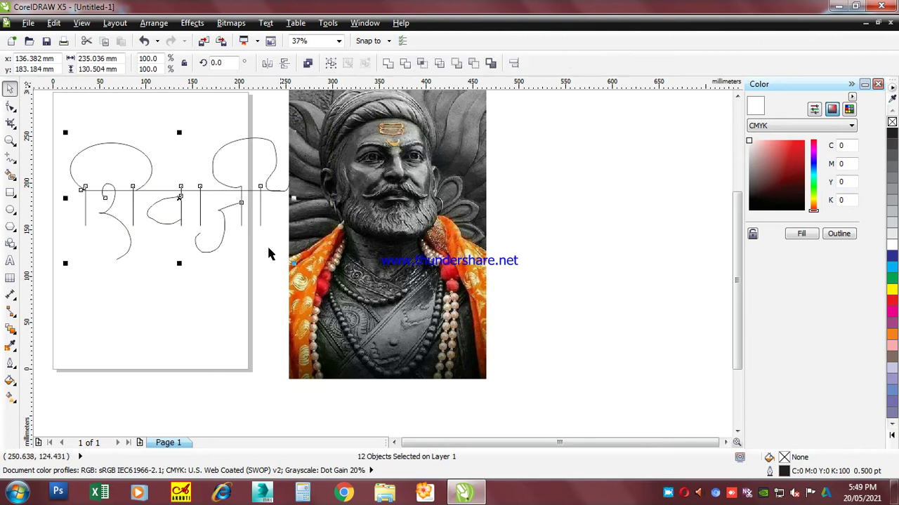
left_click_drag(206, 225, 182, 224)
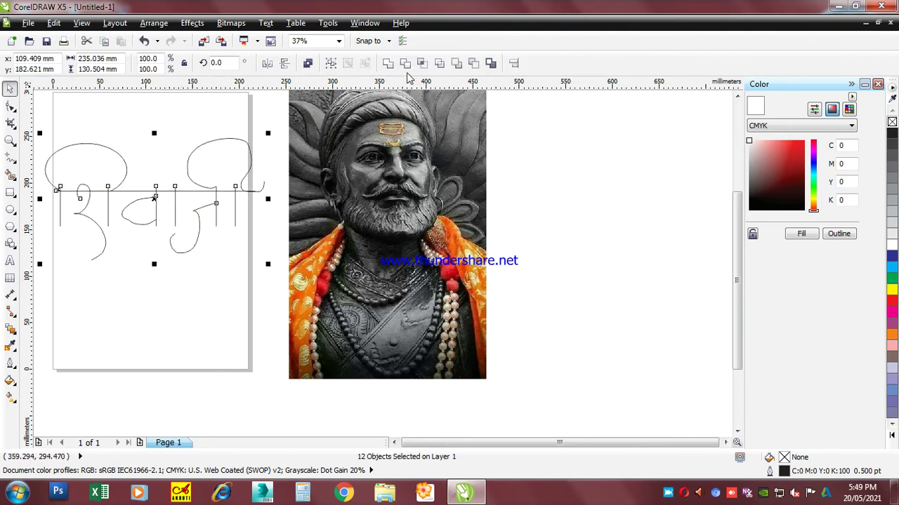
left_click(387, 64)
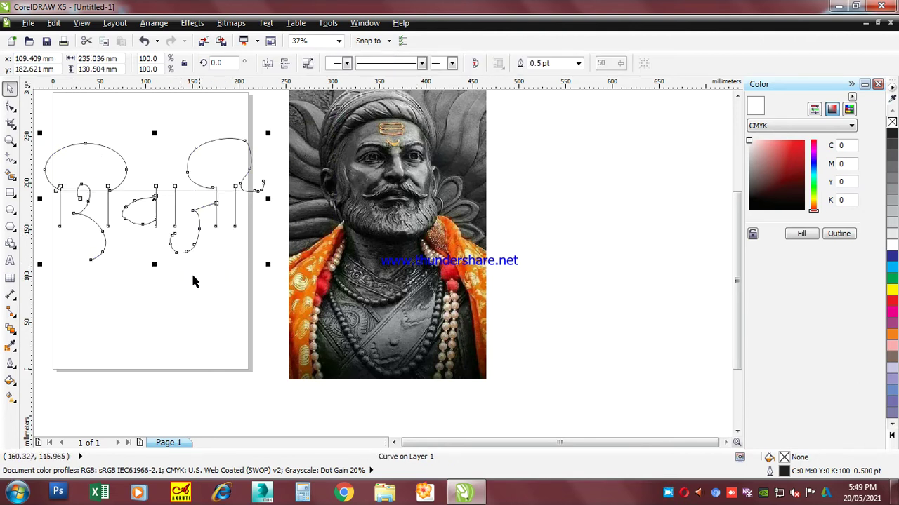
scroll(157, 339, "left", 2)
left_click(58, 319)
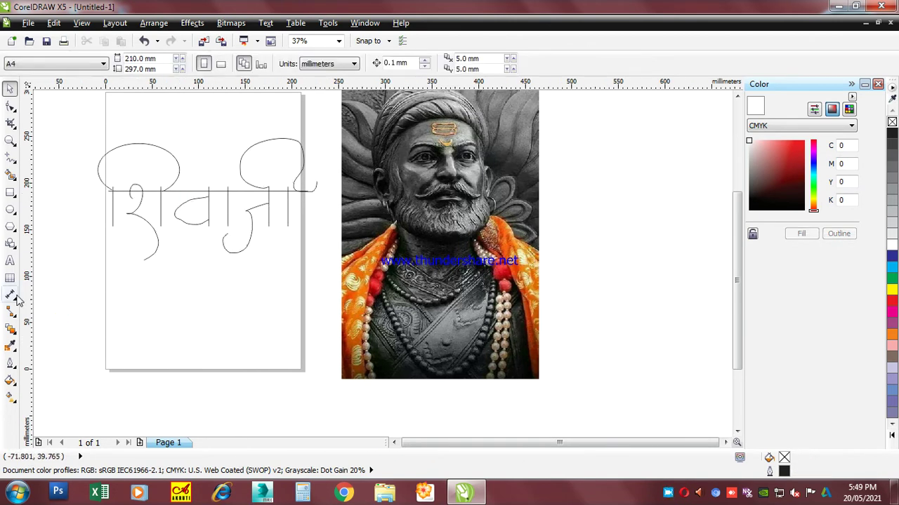
Draw a horizontal headline about 251.5 mm long below the word for a second line of lettering
left_click(11, 158)
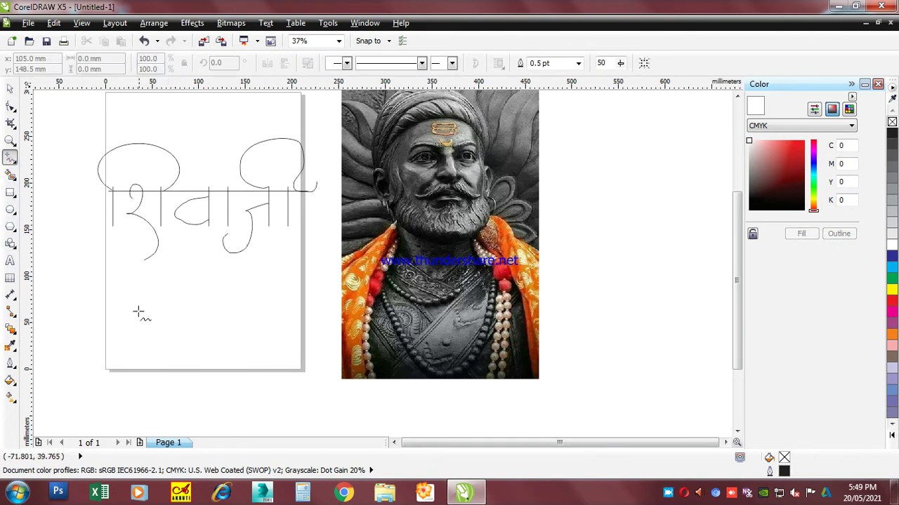
left_click(106, 316)
left_click(342, 316)
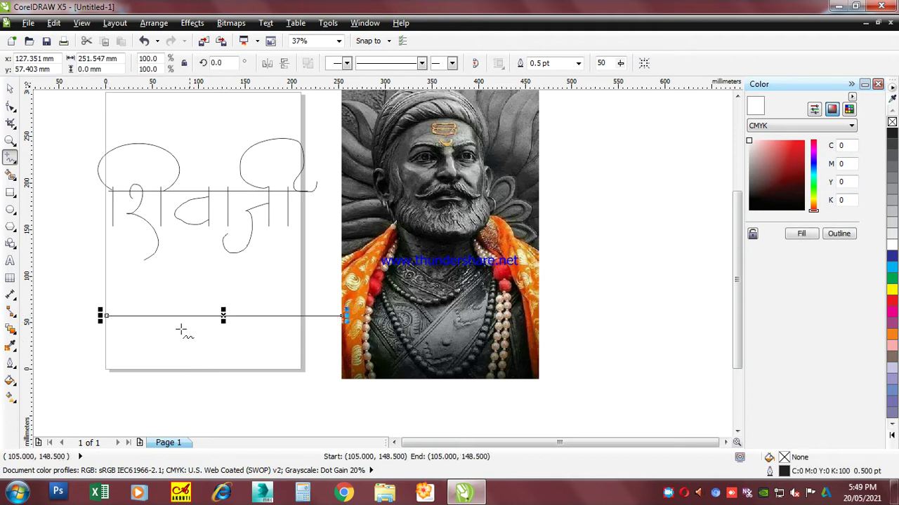
Draw the looped freehand stroke of म, about 45 by 49 mm, and a vertical stem about 50 mm long at its end
scroll(179, 327, "up", 1)
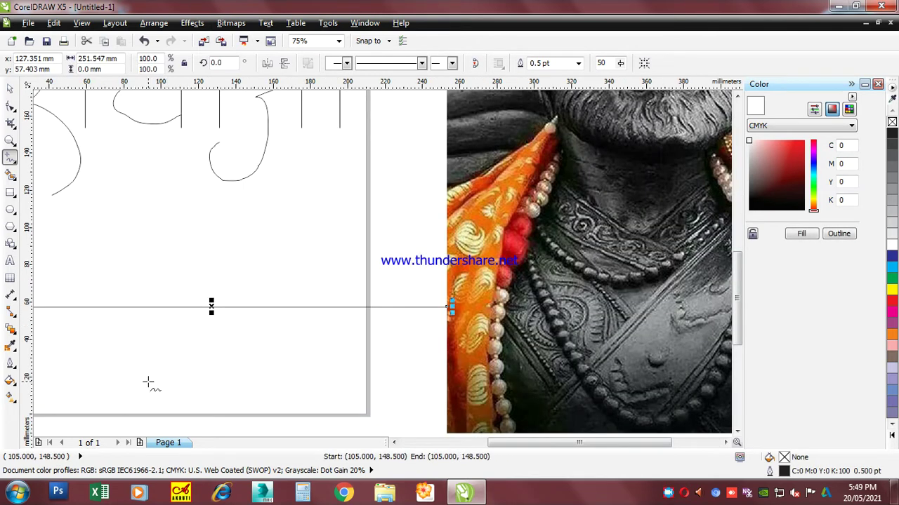
scroll(97, 404, "left", 3)
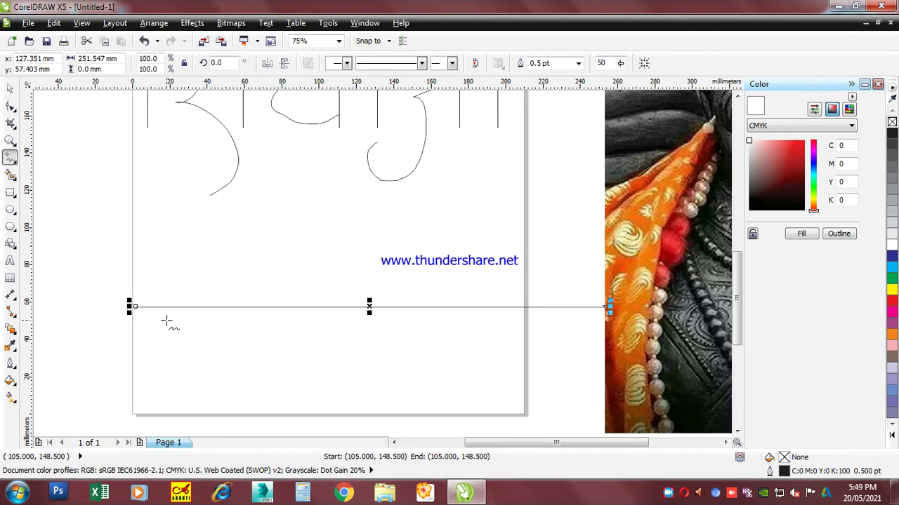
mouse_move(168, 307)
left_mouse_down()
mouse_move(172, 391)
mouse_move(144, 393)
mouse_move(155, 351)
mouse_move(224, 336)
left_mouse_up()
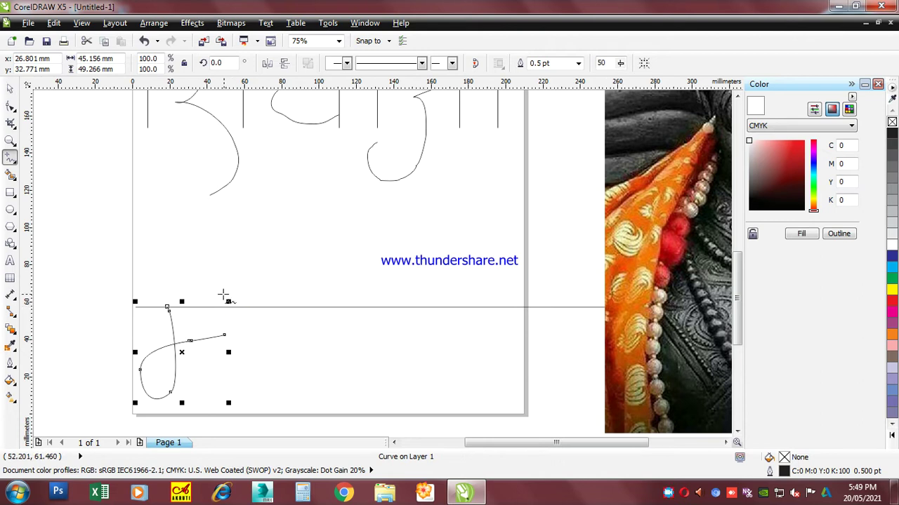
left_click(224, 291)
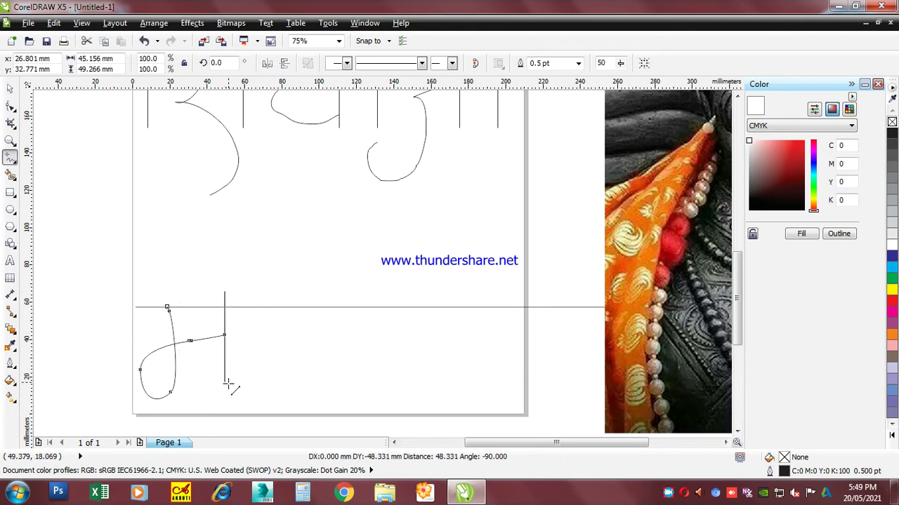
left_click(227, 384)
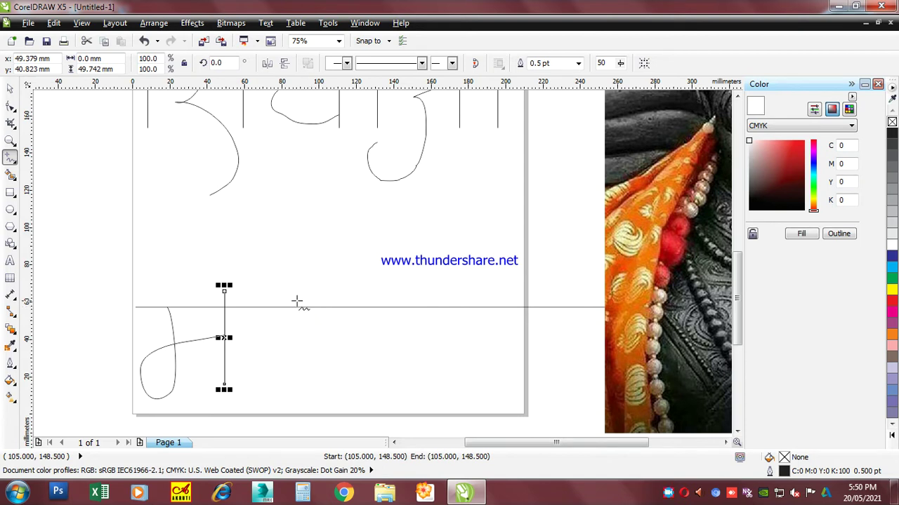
Draw the freehand letter ह, about 38 by 72 mm, and copy the vertical stem to about x 116 mm after it
mouse_move(296, 302)
left_mouse_down()
mouse_move(266, 336)
mouse_move(264, 353)
mouse_move(305, 364)
mouse_move(310, 374)
mouse_move(275, 362)
mouse_move(263, 368)
mouse_move(257, 395)
mouse_move(277, 424)
mouse_move(329, 424)
left_mouse_up()
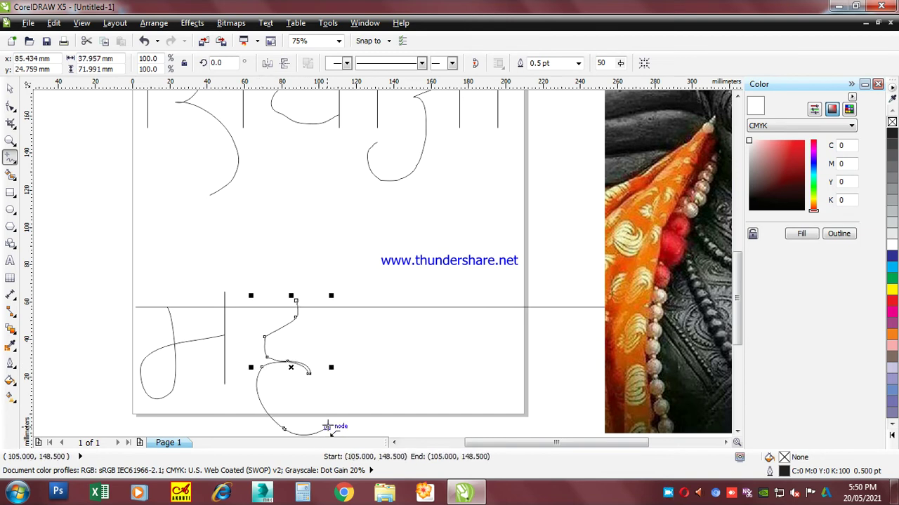
key("space")
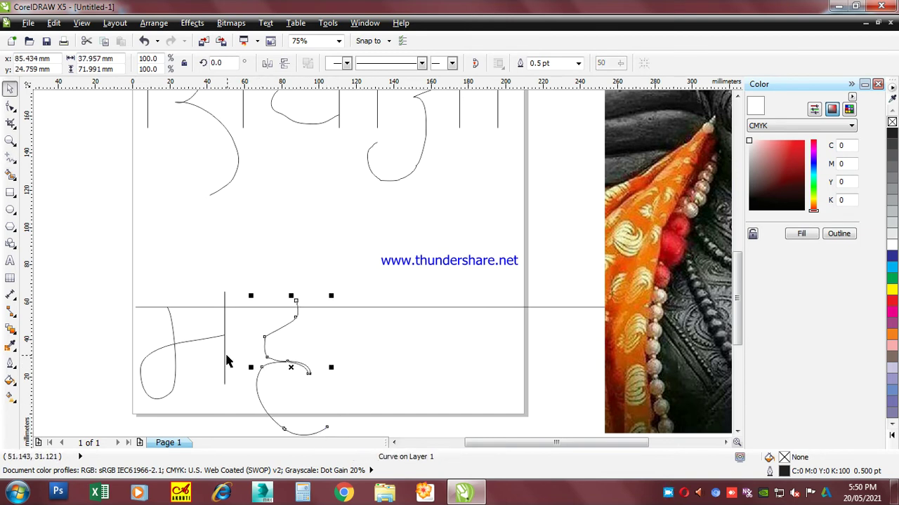
left_click_drag(225, 360, 349, 365)
Draw the freehand letter र after the second stem of the lower word and copy the vertical stem to about x 189 mm
key("space")
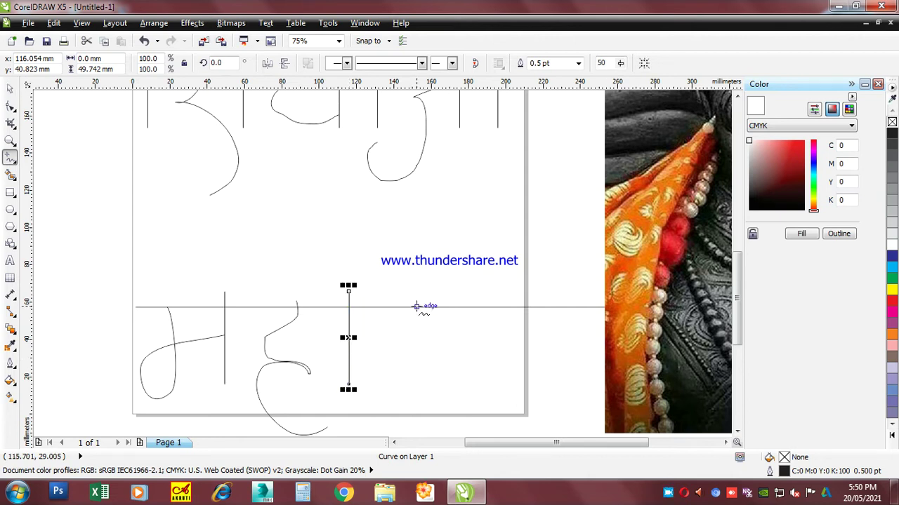
left_click_drag(424, 300, 362, 359)
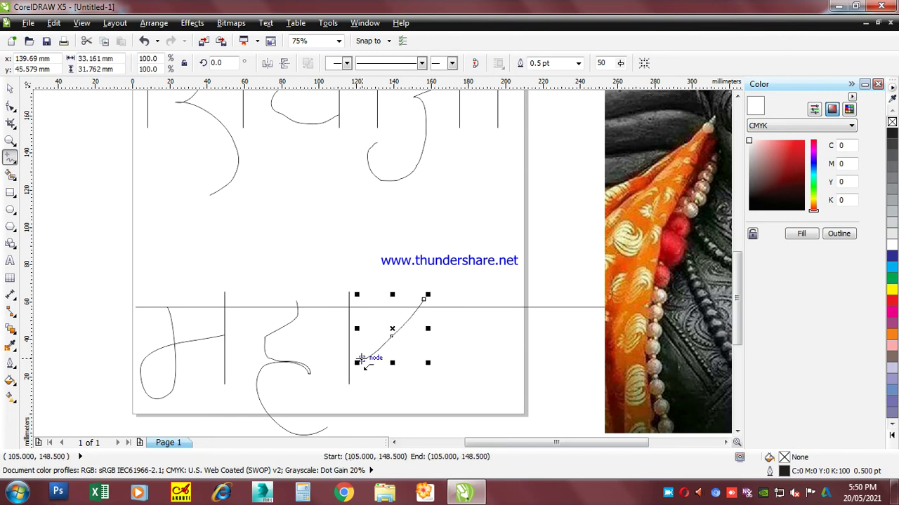
key("Delete")
mouse_move(388, 315)
left_mouse_down()
mouse_move(402, 296)
mouse_move(425, 302)
mouse_move(428, 331)
mouse_move(375, 367)
left_mouse_up()
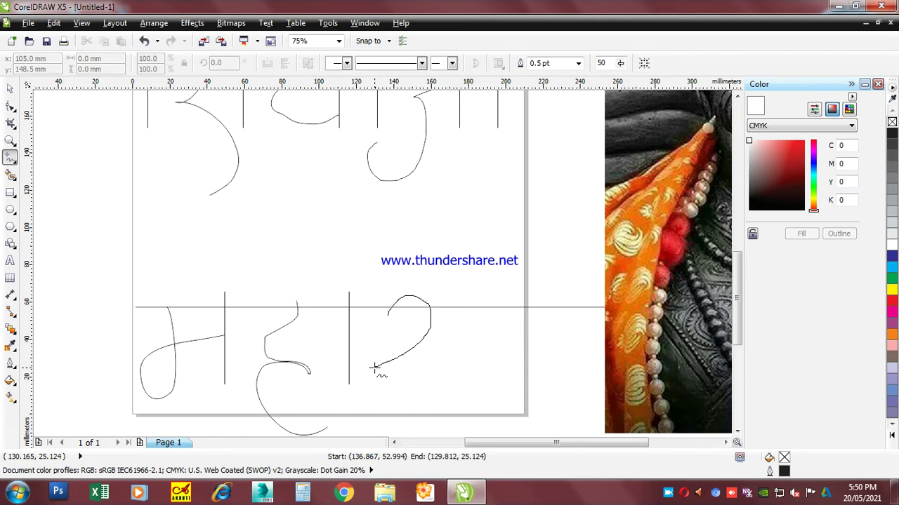
mouse_move(376, 366)
left_mouse_down()
mouse_move(358, 374)
mouse_move(419, 368)
mouse_move(490, 415)
mouse_move(492, 435)
left_mouse_up()
key("space")
left_click(349, 354)
left_click_drag(349, 353, 486, 351)
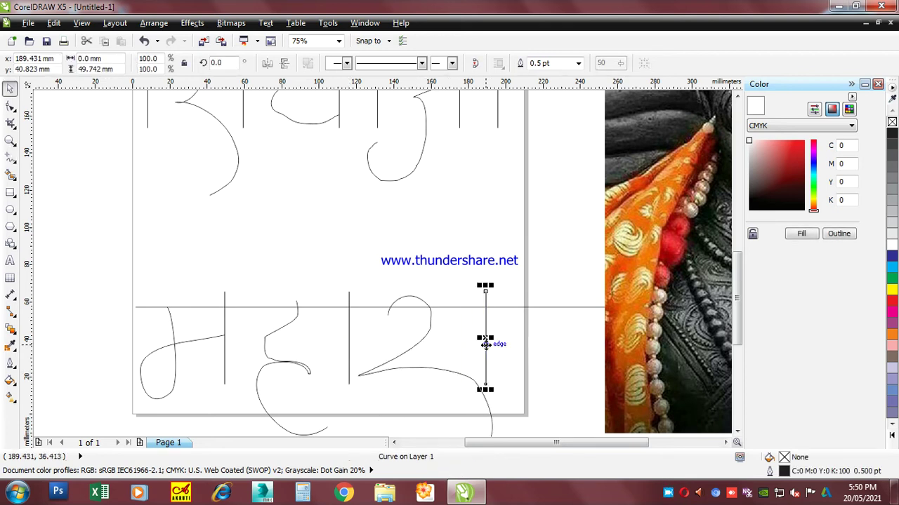
Copy the vertical stem to about x 243 mm and draw the freehand stroke of ज, about 48 by 50 mm, against it
scroll(445, 380, "right", 3)
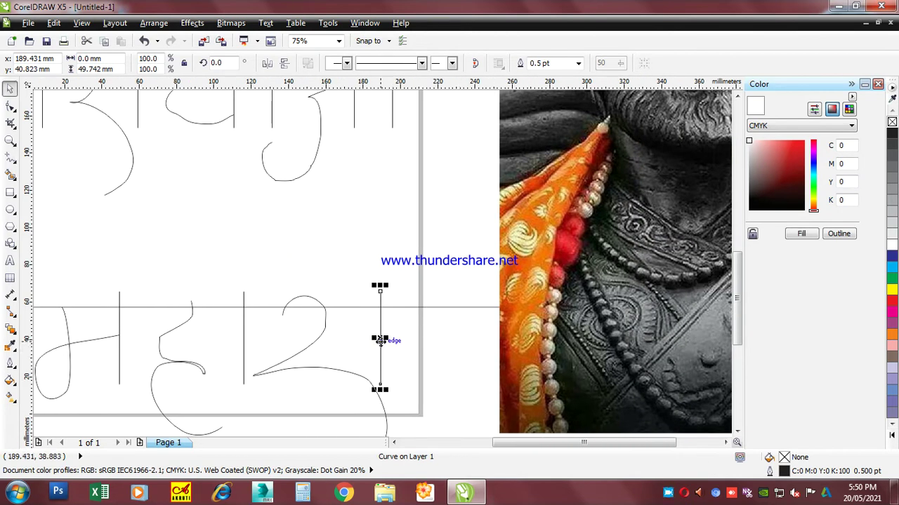
mouse_move(379, 340)
left_mouse_down()
mouse_move(479, 340)
mouse_move(425, 362)
mouse_move(443, 362)
mouse_move(451, 377)
mouse_move(443, 419)
mouse_move(401, 420)
mouse_move(391, 384)
left_mouse_up()
key("F5")
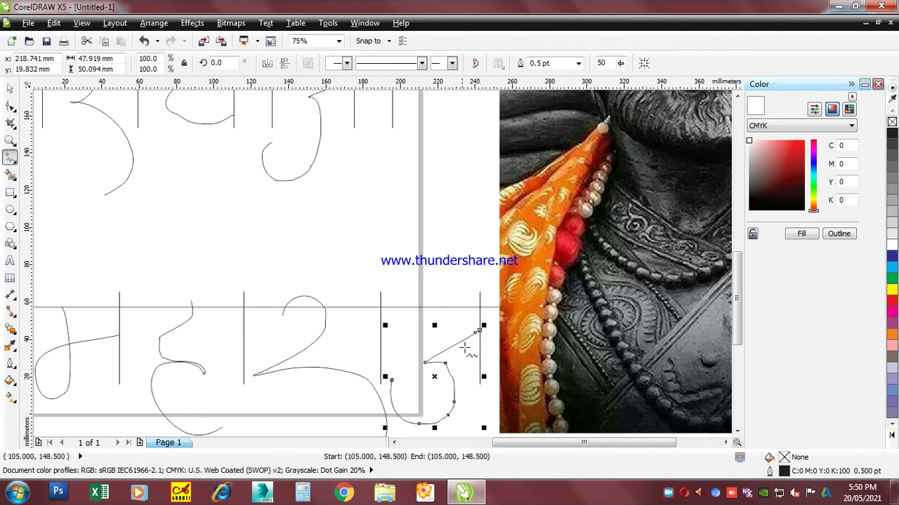
Stretch the last vertical stem of ज downward to a length of about 122 mm
key("space")
left_click(483, 380)
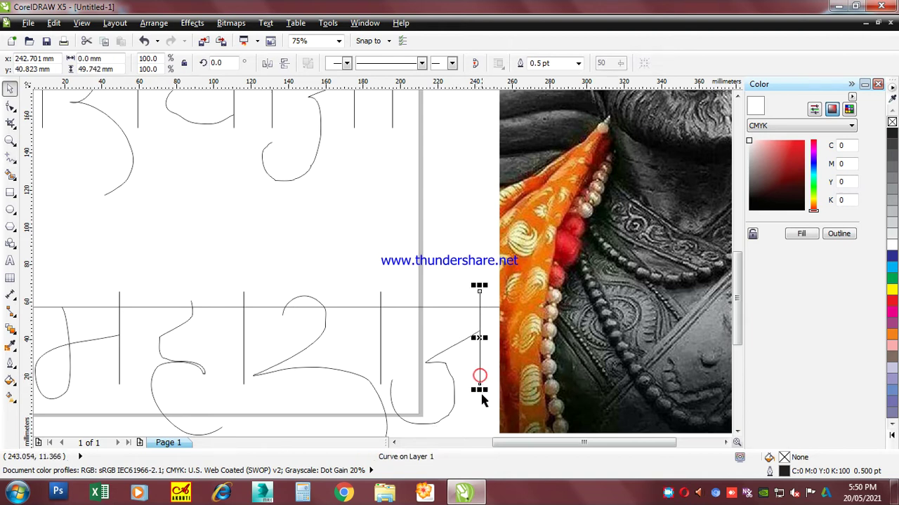
mouse_move(481, 387)
left_mouse_down()
mouse_move(477, 464)
mouse_move(485, 369)
mouse_move(477, 284)
left_mouse_up()
Select all nine strokes of the word महाराज, weld them into one curve and shift it away from the portrait
scroll(496, 365, "down", 3)
scroll(464, 287, "up", 1)
scroll(464, 286, "up", 1)
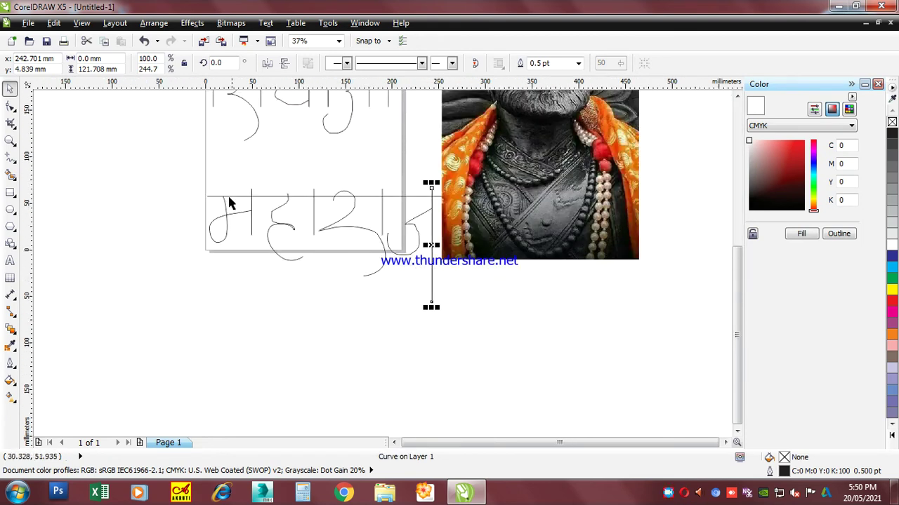
left_click_drag(175, 178, 466, 338)
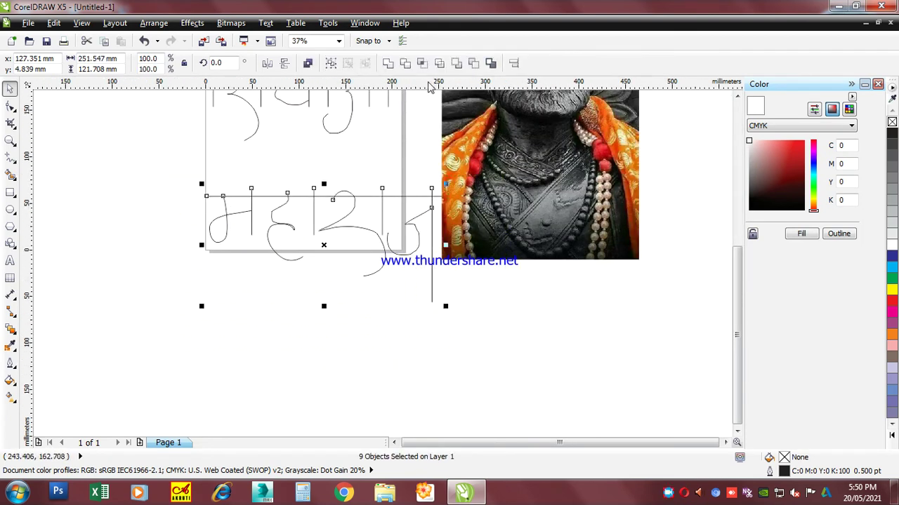
left_click(387, 63)
left_click_drag(320, 230, 269, 219)
Shift the word शिवाजी further from the portrait and weld both words into a single curve
scroll(269, 219, "down", 1)
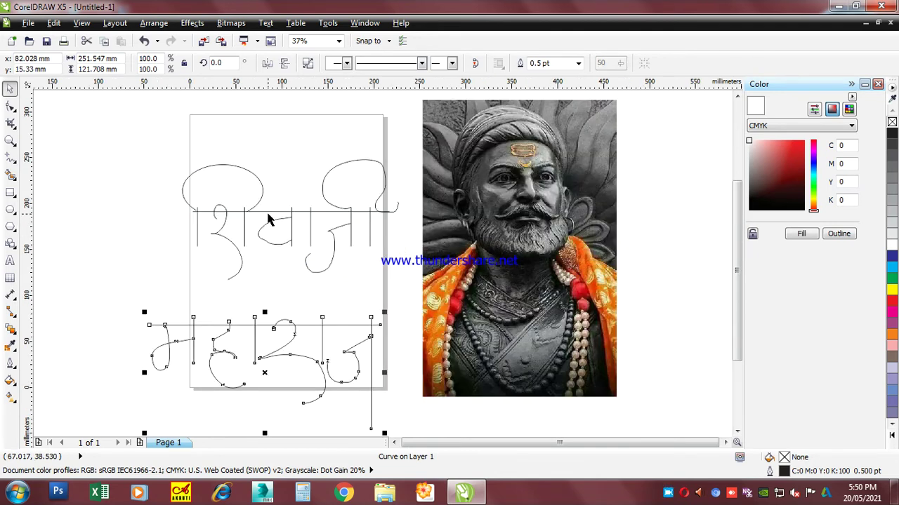
left_click_drag(265, 236, 213, 248)
left_click_drag(136, 191, 342, 330)
scroll(307, 291, "up", 2)
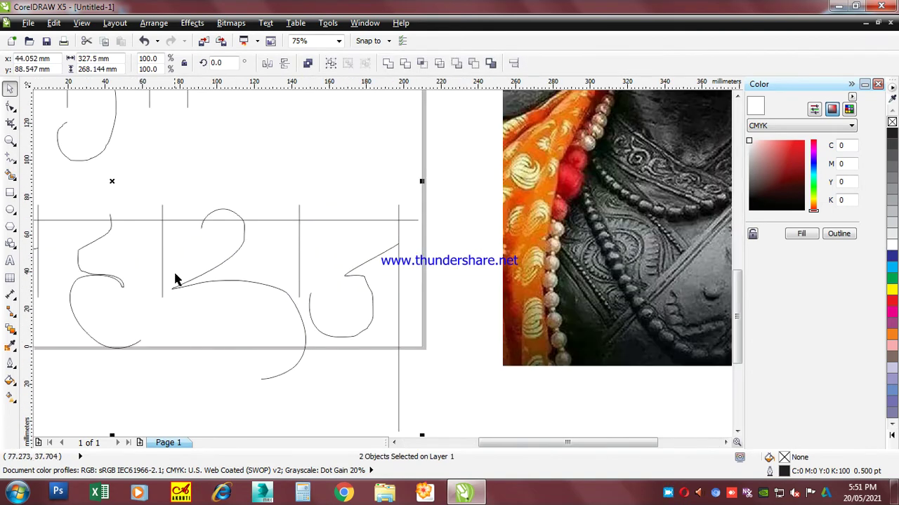
left_click(387, 63)
Open the welded curve for node editing and delete the node at the top of the small loop of श
scroll(193, 223, "down", 3)
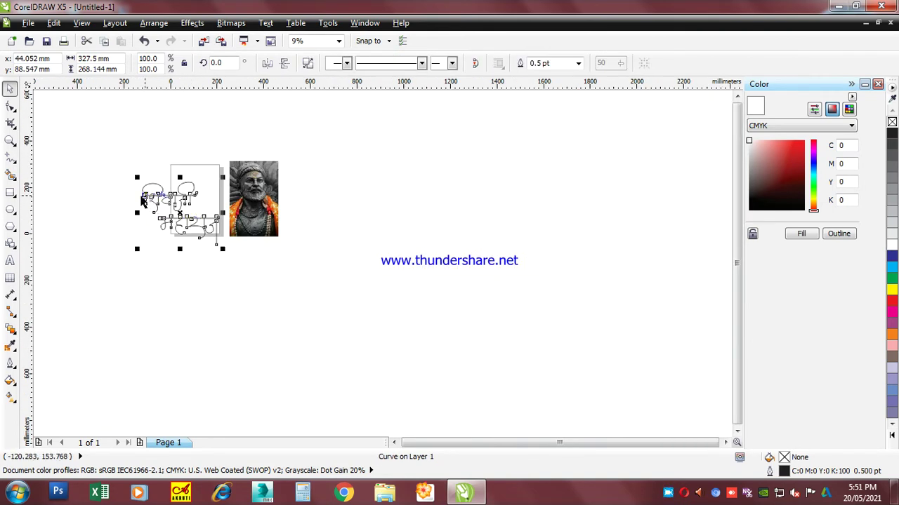
scroll(141, 199, "up", 3)
key("s")
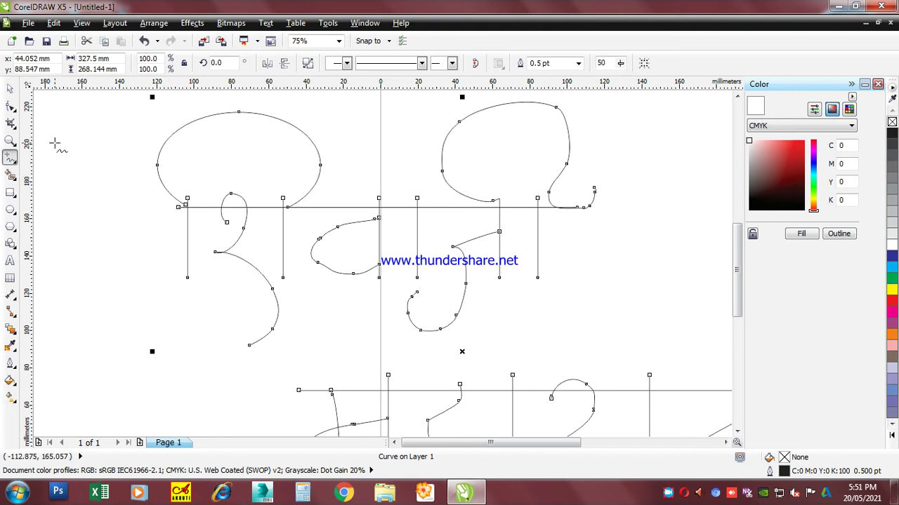
left_click(10, 106)
key("ctrl+a")
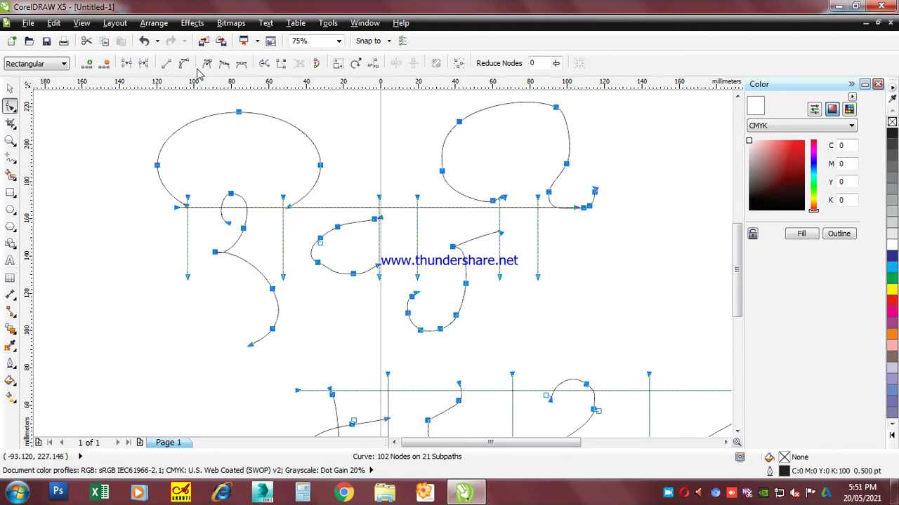
left_click(124, 198)
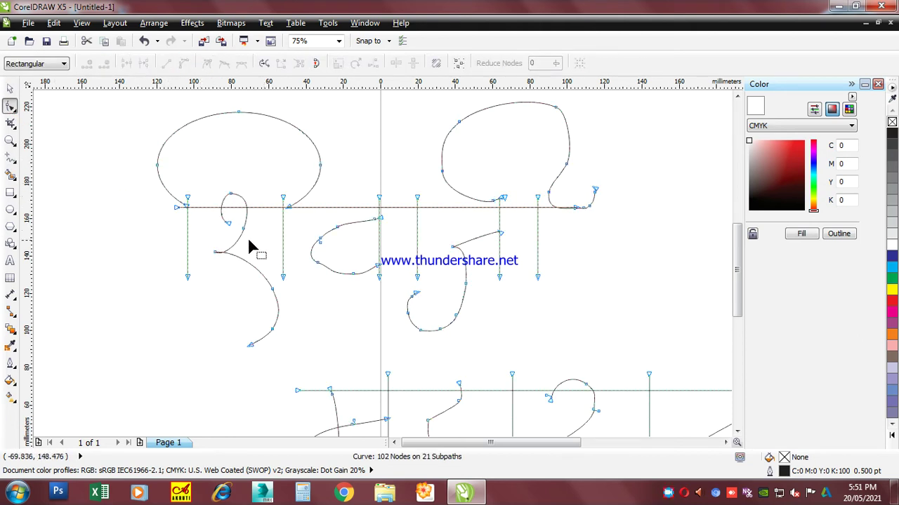
scroll(247, 235, "up", 1)
left_click(216, 147)
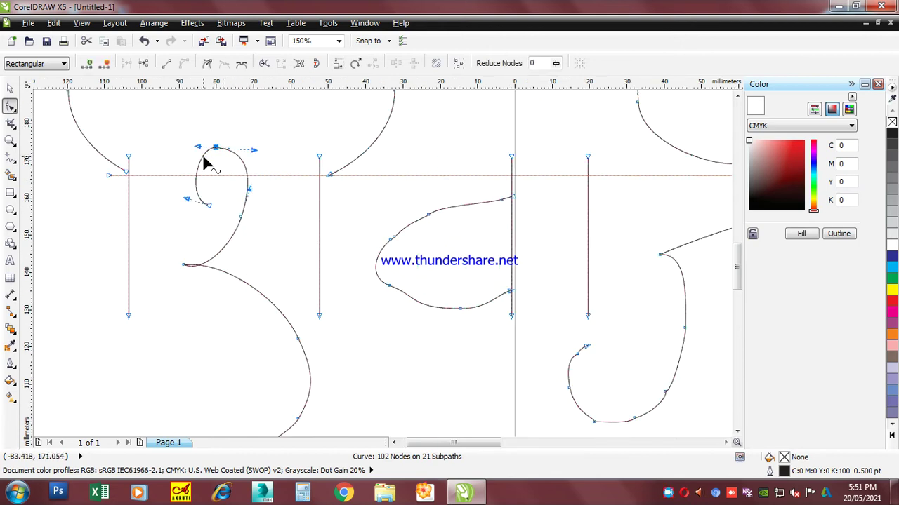
key("Delete")
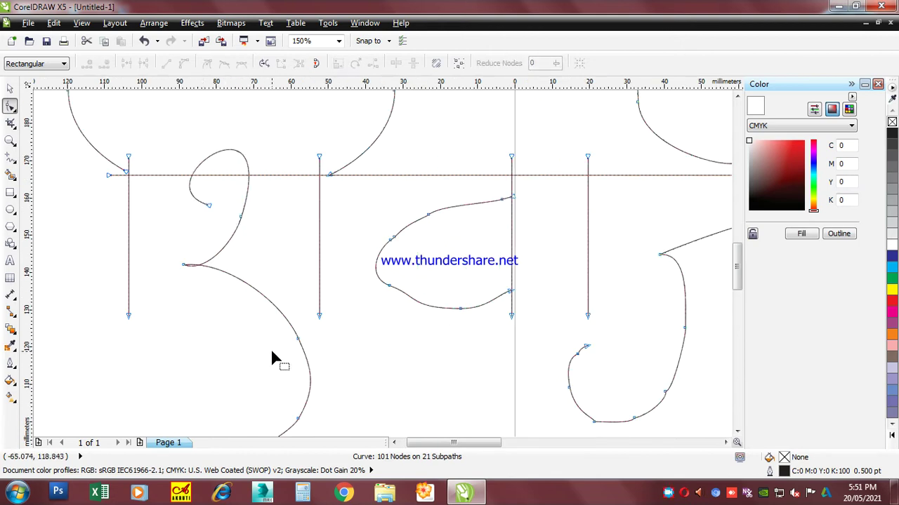
Delete the node near the end of the lower curve of श to smooth it
scroll(272, 351, "down", 1)
scroll(288, 371, "up", 1)
left_click_drag(268, 391, 307, 415)
key("Delete")
Delete the bottom node and the nodes around the bulge of the व loop to even out its outline
left_click_drag(476, 273, 411, 325)
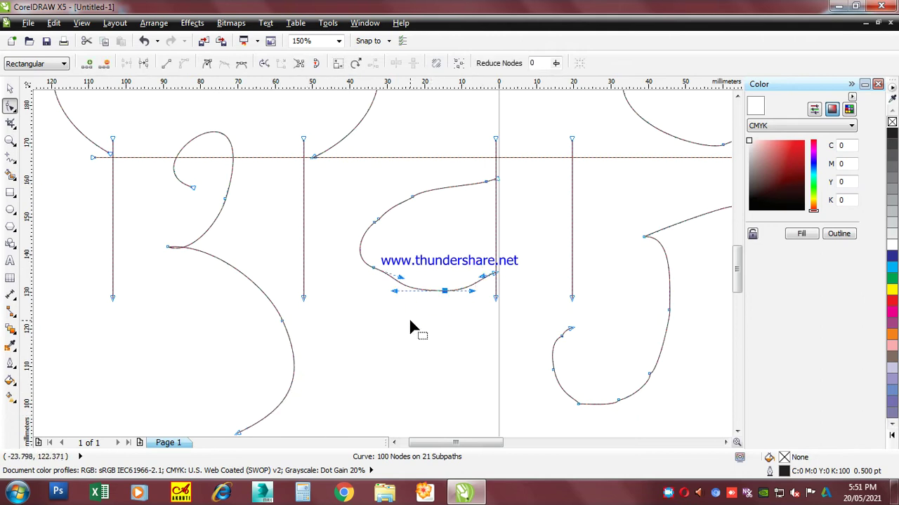
key("Delete")
left_click_drag(369, 200, 427, 281)
key("Delete")
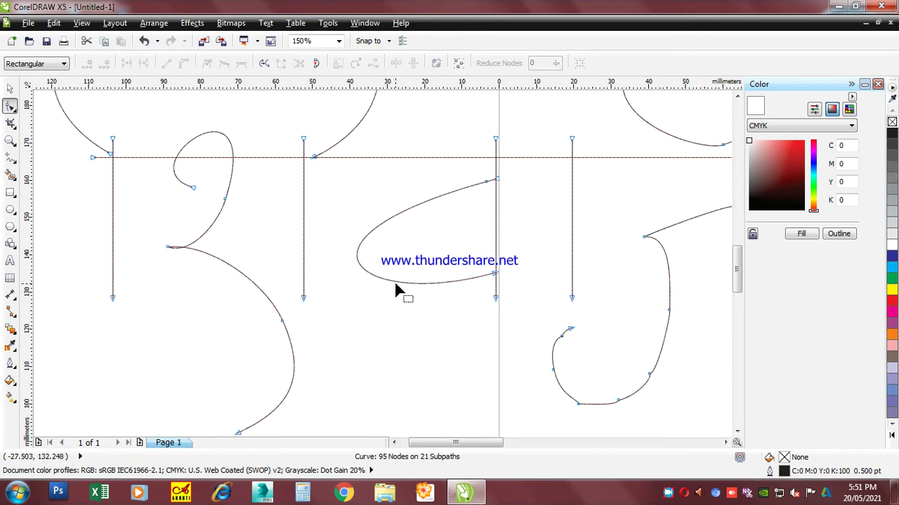
Add a node on the lower side of the व loop, pull it downward, and round out the loop's upper side
double_click(394, 279)
left_click_drag(394, 279, 385, 299)
left_click(405, 222)
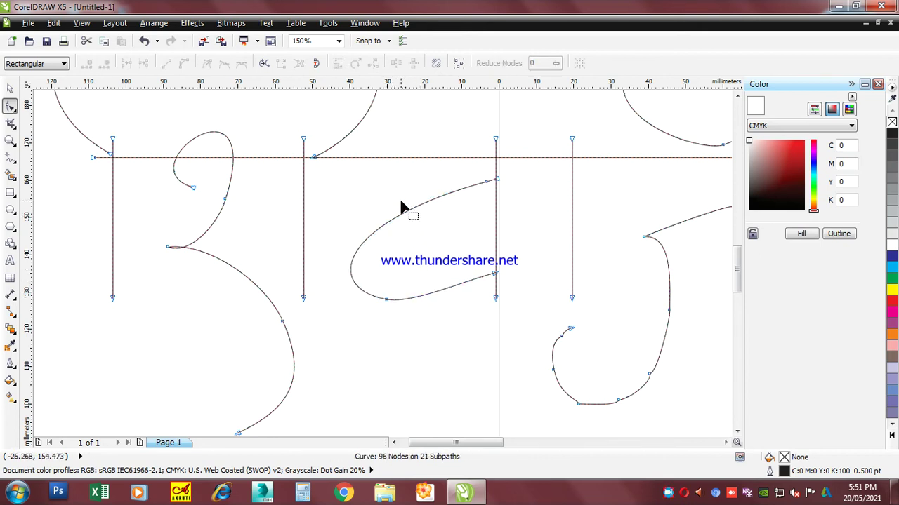
left_click_drag(407, 212, 403, 201)
Delete the node beside the stem and the node on the lower side of the व loop
left_click(493, 194)
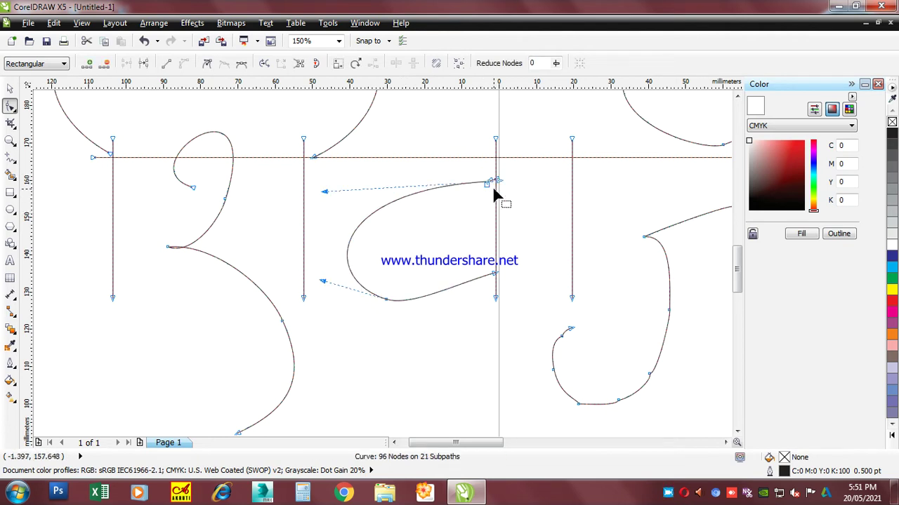
key("Delete")
left_click_drag(385, 298, 362, 327)
key("Delete")
Smooth the hook of ज in शिवाजी by deleting the surplus nodes along its right side, bottom and tip
scroll(500, 298, "right", 4)
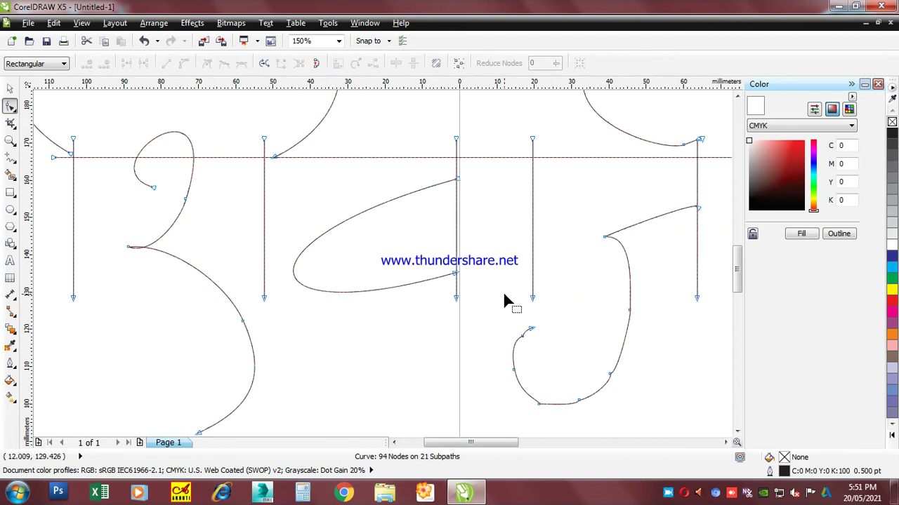
left_click_drag(441, 350, 511, 411)
key("Delete")
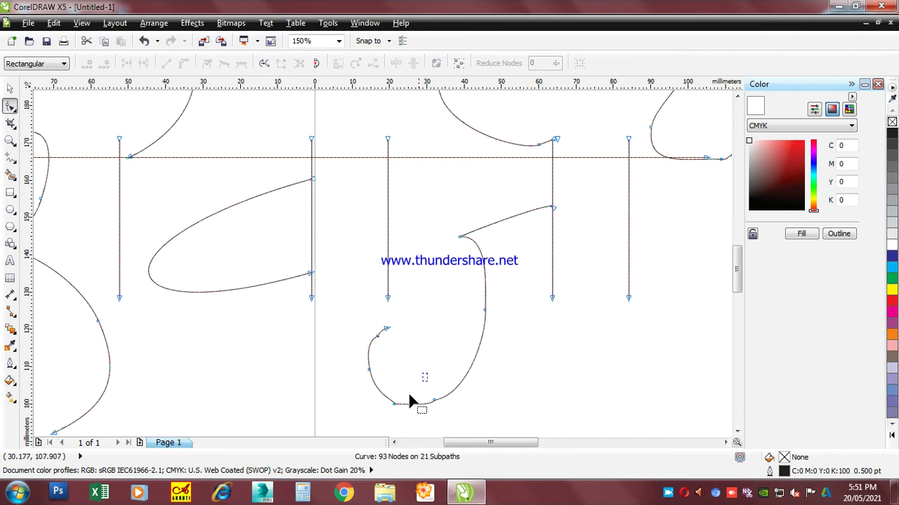
scroll(427, 377, "down", 1)
left_click_drag(387, 344, 487, 407)
key("Delete")
left_click_drag(521, 277, 451, 301)
key("Delete")
Delete the extra node just before the lower end of the large ी loop at the stem of ज
scroll(550, 317, "down", 3)
scroll(529, 341, "up", 3)
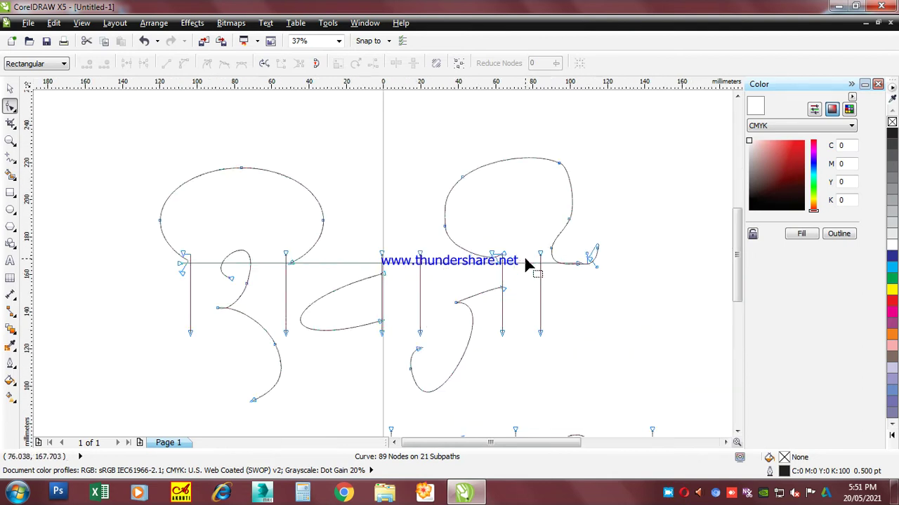
left_click_drag(471, 241, 485, 279)
key("ctrl+z")
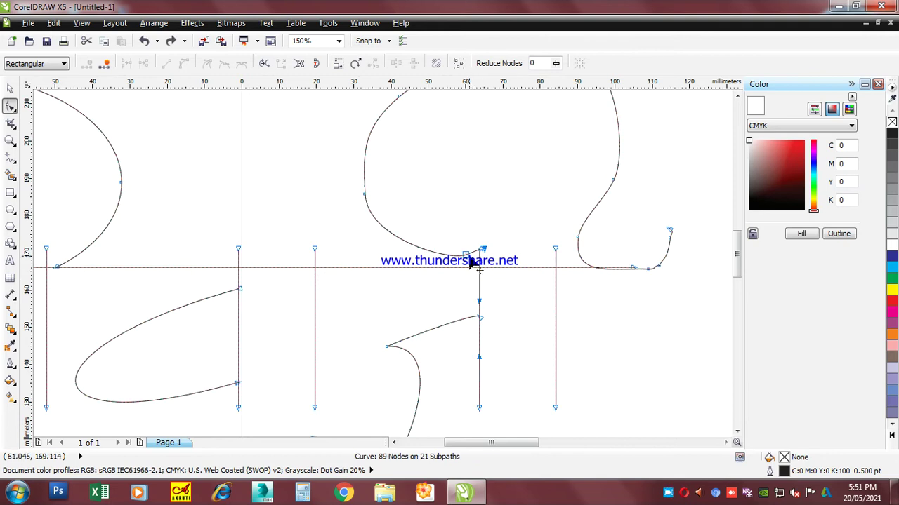
left_click(466, 255)
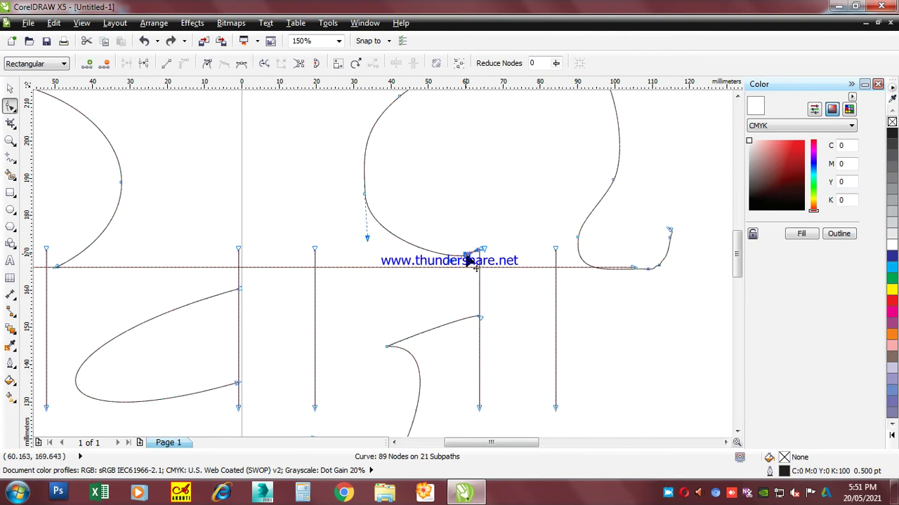
key("Delete")
Move the end node of the ी loop down onto the headline at the ज stem and bend the curve's end above the line
scroll(491, 254, "up", 1)
scroll(660, 327, "up", 2)
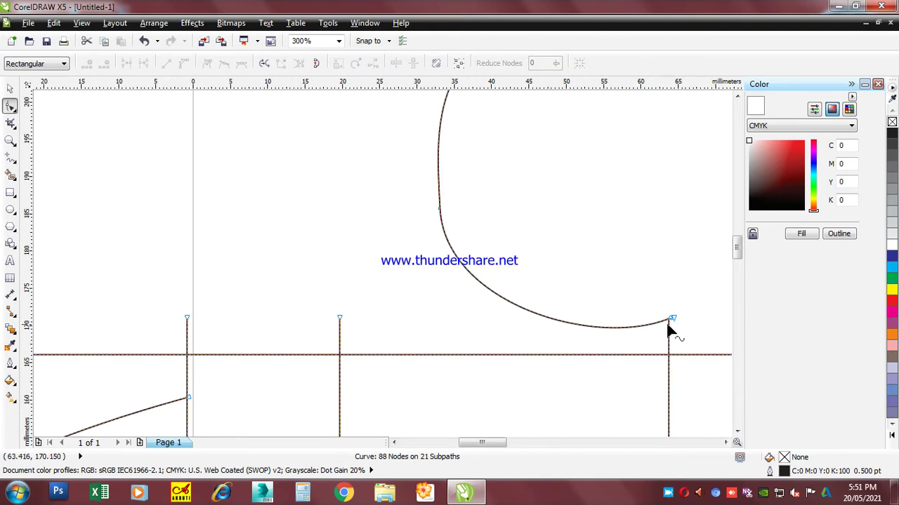
scroll(666, 326, "up", 2)
left_click_drag(671, 320, 664, 390)
key("ctrl+z")
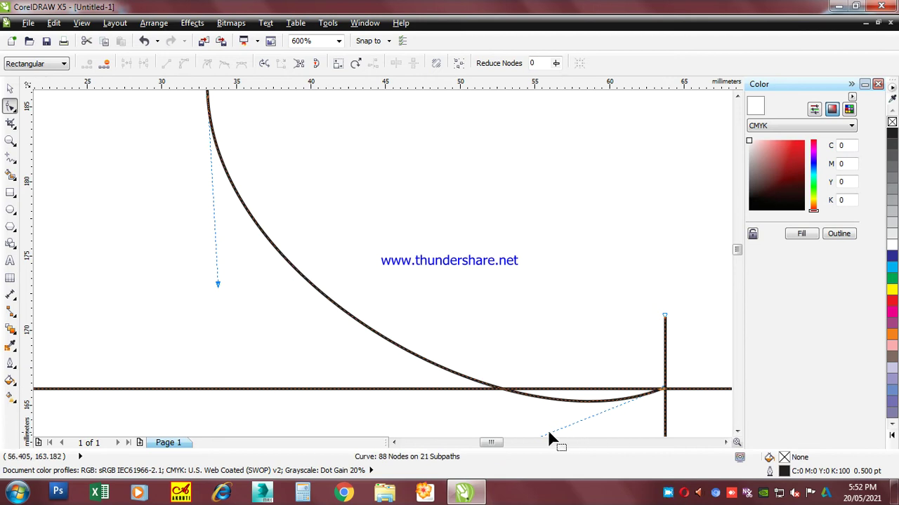
scroll(471, 387, "down", 3)
left_click_drag(475, 386, 465, 359)
Smooth the large ी loop by deleting three uneven nodes and adding one on its upper edge
left_click_drag(434, 267, 491, 295)
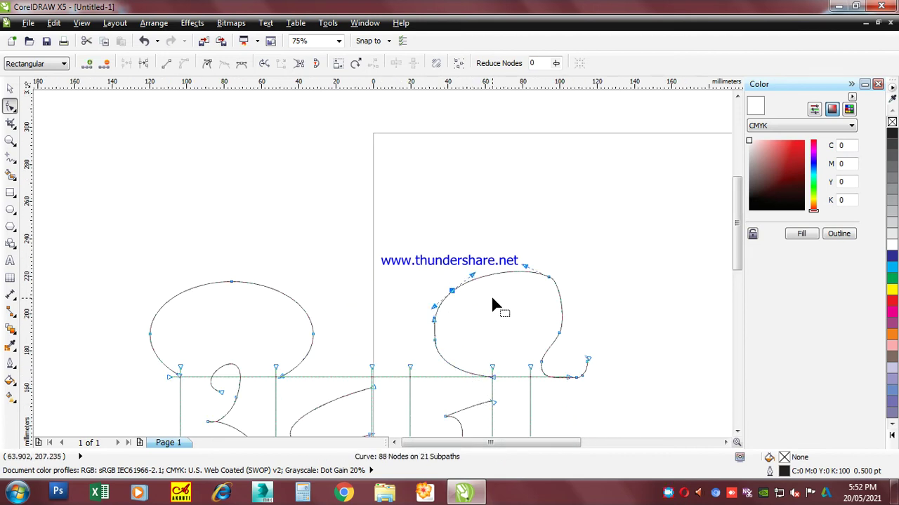
key("Delete")
left_click_drag(547, 328, 546, 330)
key("Delete")
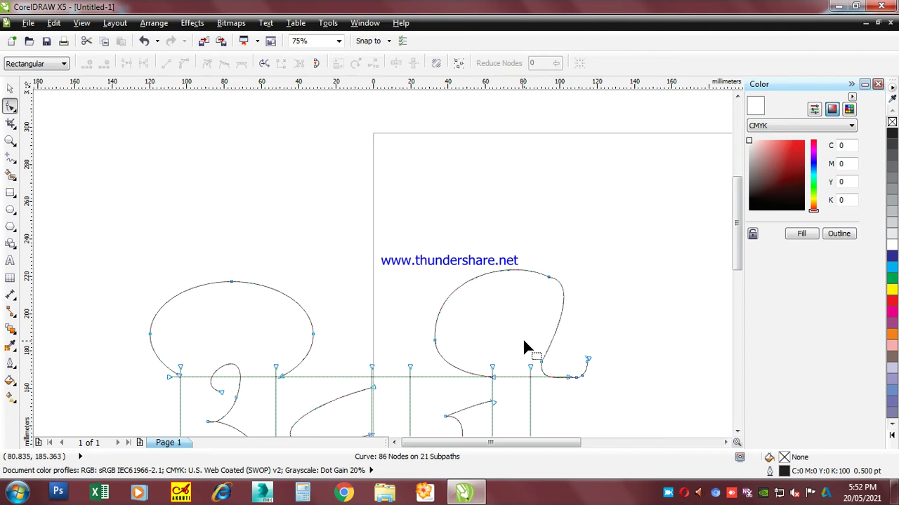
double_click(483, 278)
left_click_drag(582, 263, 539, 291)
key("Delete")
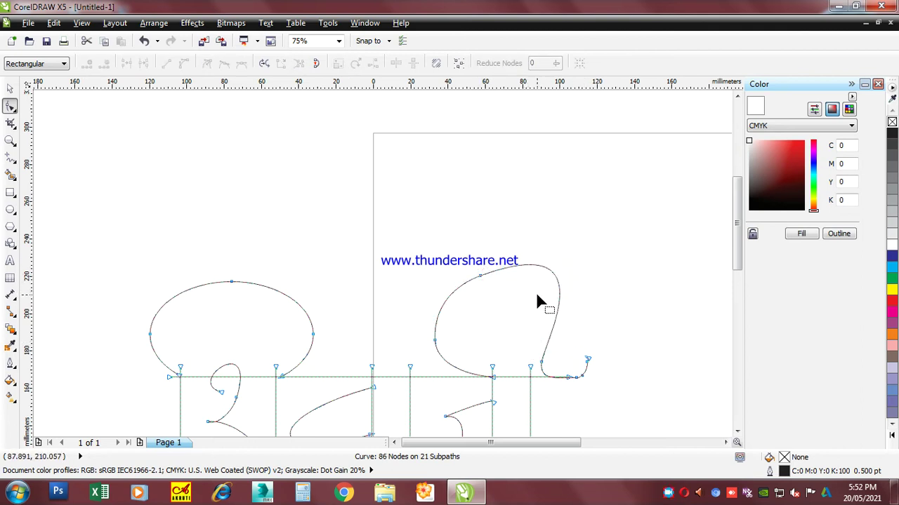
Delete the surplus nodes along the curved tail of the ी loop and raise the tail's end node above the headline
left_click(581, 377)
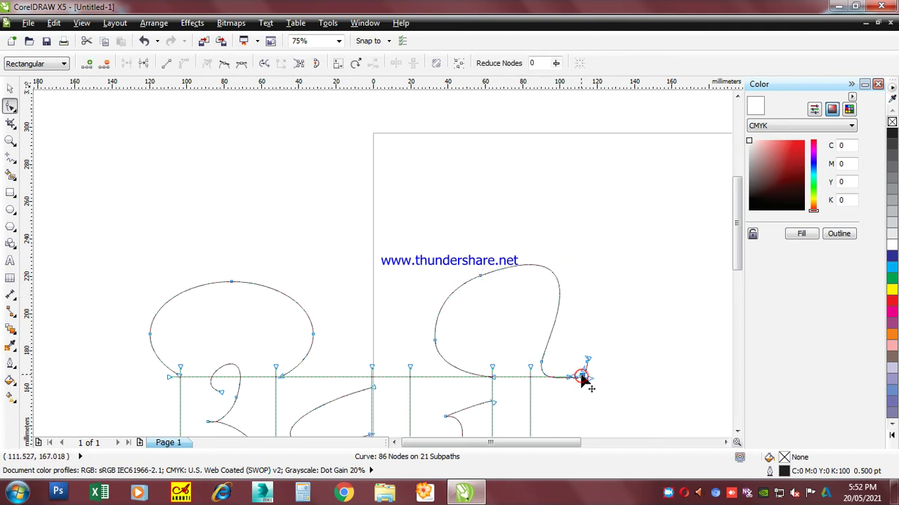
key("Delete")
scroll(568, 383, "up", 4)
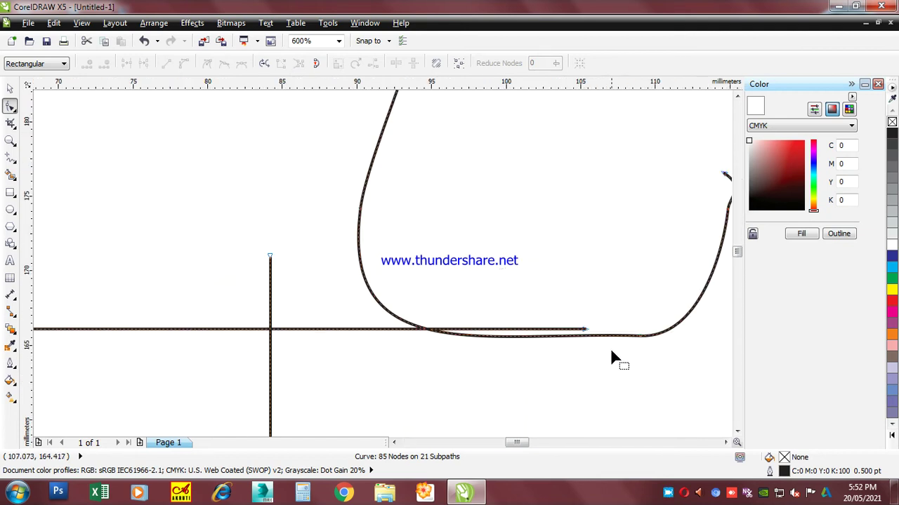
scroll(584, 347, "down", 2)
left_click_drag(602, 339, 606, 358)
key("Delete")
left_click(618, 309)
key("Delete")
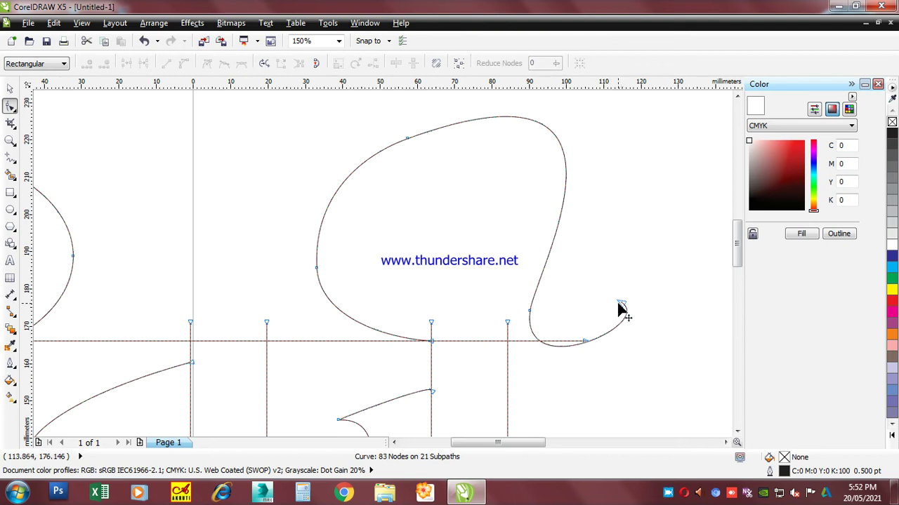
left_click(622, 309)
left_click_drag(624, 311, 617, 276)
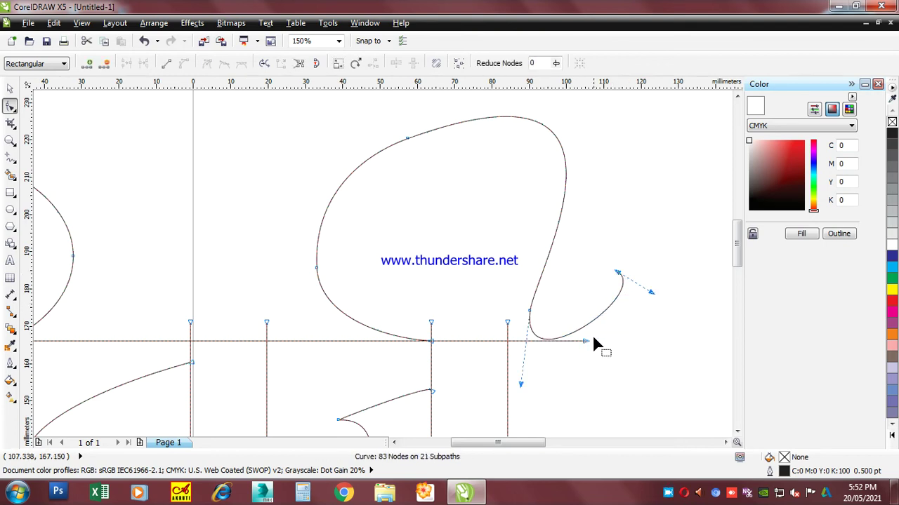
Lengthen the final vertical stem of शिवाजी by moving its lower end node down to well below the other stems
scroll(592, 334, "down", 2)
scroll(417, 372, "up", 1)
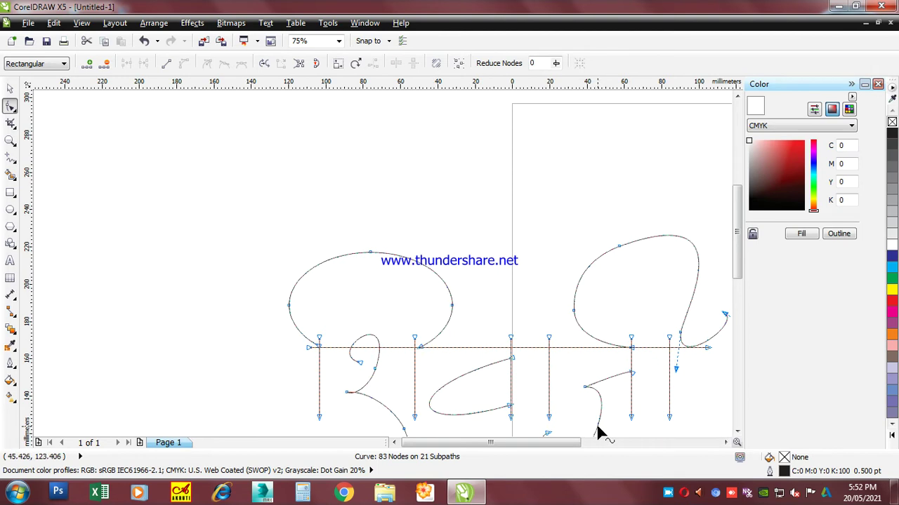
scroll(596, 423, "down", 3)
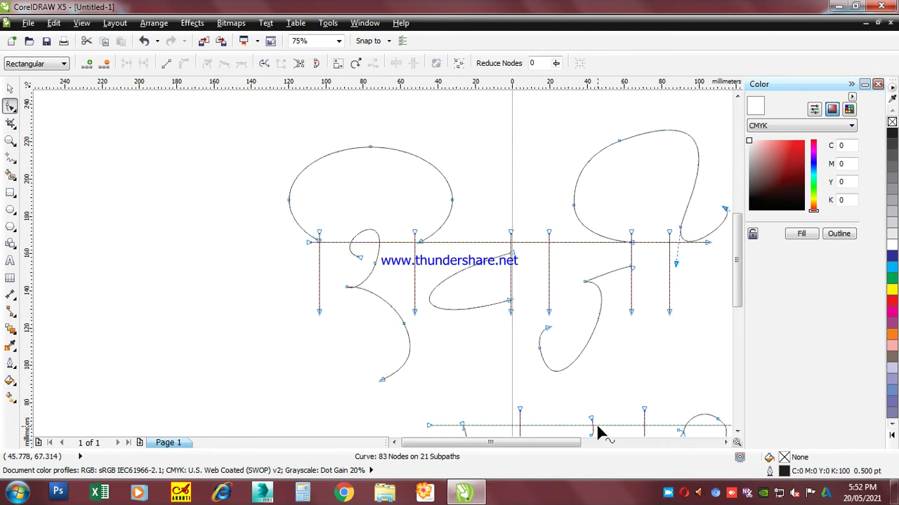
key("alt")
left_click_drag(670, 315, 674, 354)
scroll(554, 361, "right", 1)
scroll(542, 359, "right", 5)
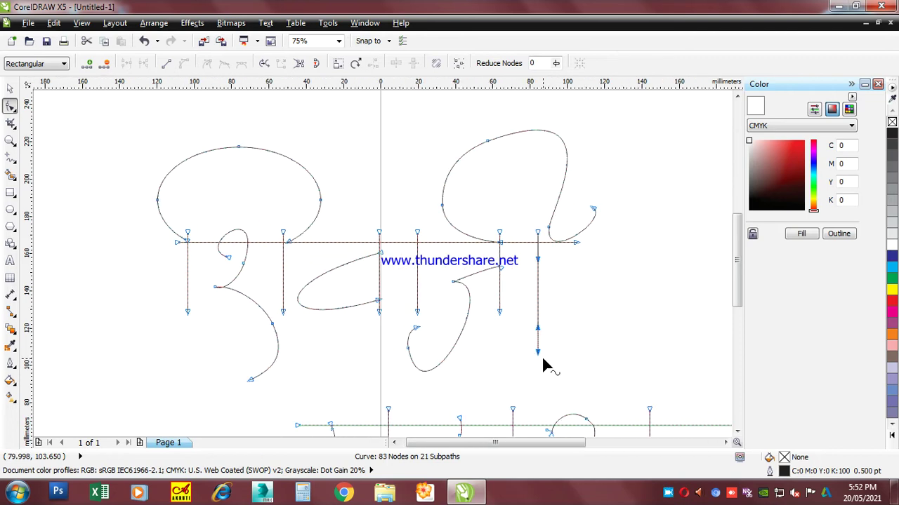
Delete the two extra nodes on the connecting stroke of म in महाराज and move the loop's two lower nodes down
scroll(542, 359, "down", 4)
scroll(542, 360, "down", 1)
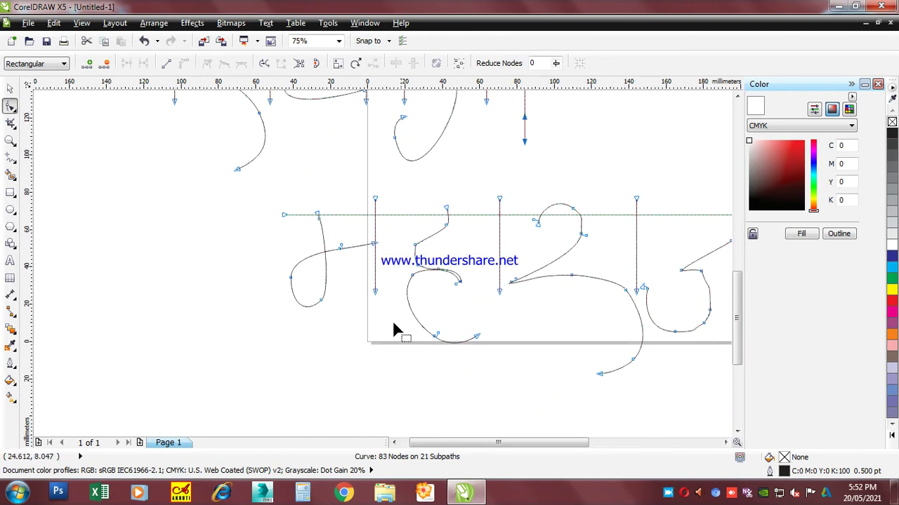
key("Delete")
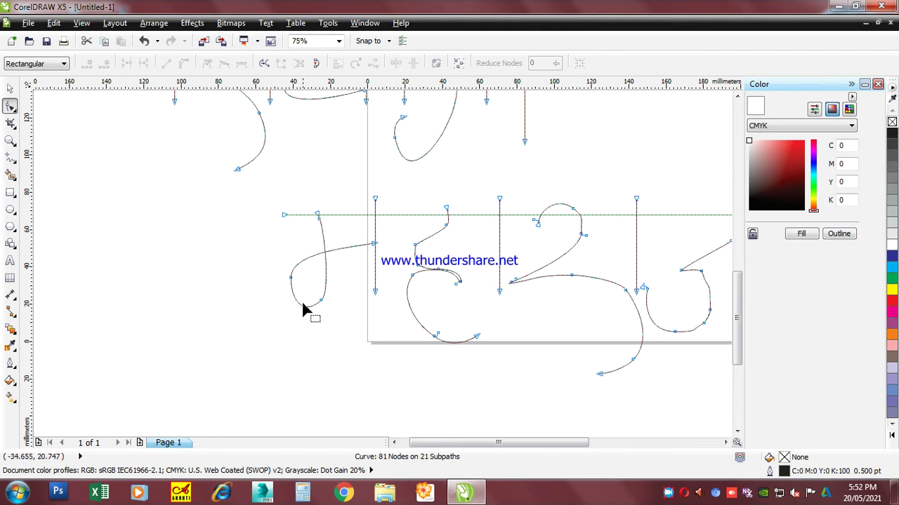
left_click_drag(291, 280, 326, 318)
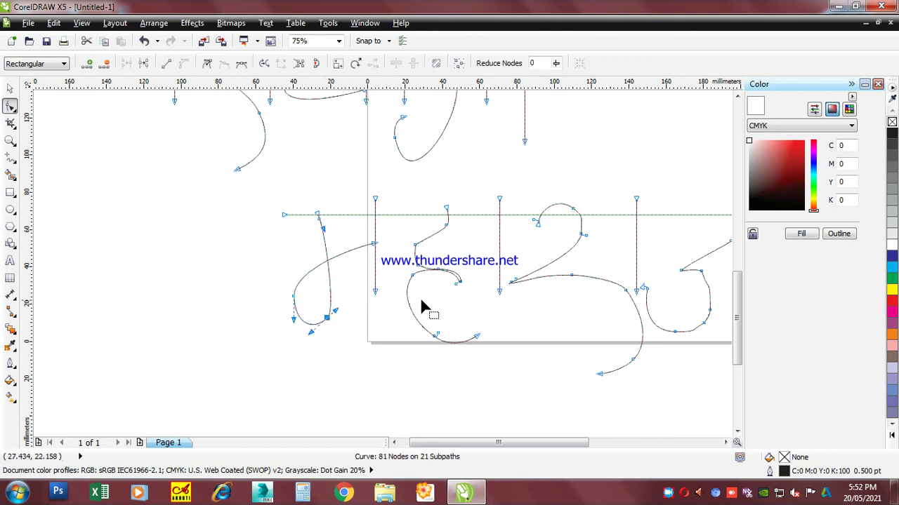
Delete the surplus node on the left bend of ह's upper curve and the one midway along its inner hook
left_click_drag(398, 241, 429, 268)
key("Delete")
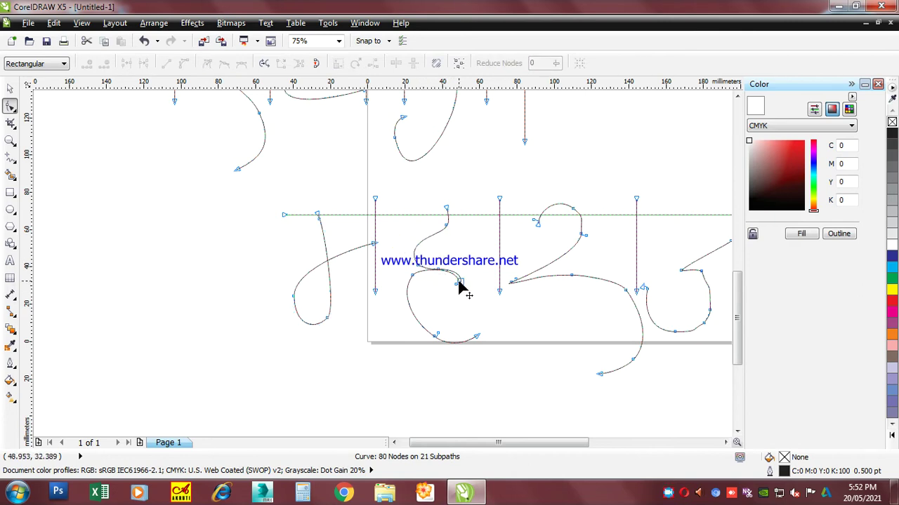
scroll(490, 283, "up", 5)
scroll(392, 333, "down", 5)
scroll(298, 314, "up", 3)
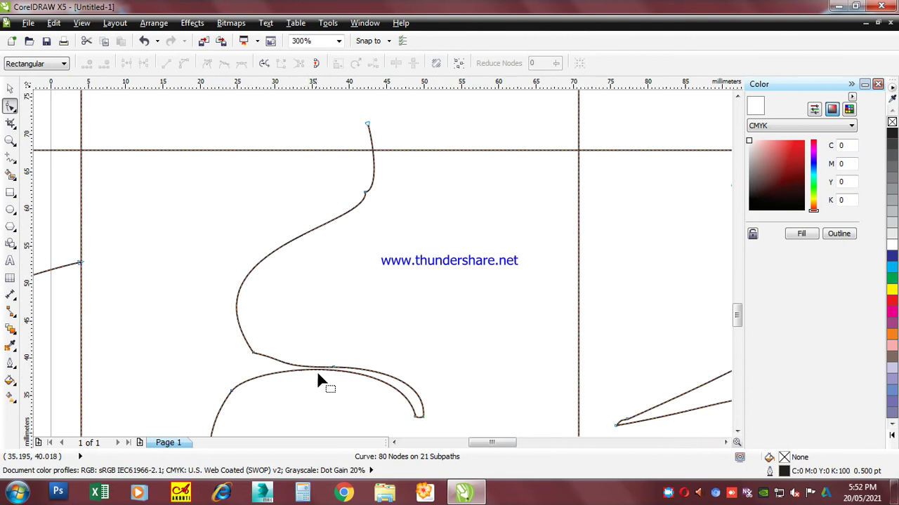
left_click(334, 367)
key("Delete")
scroll(310, 397, "down", 2)
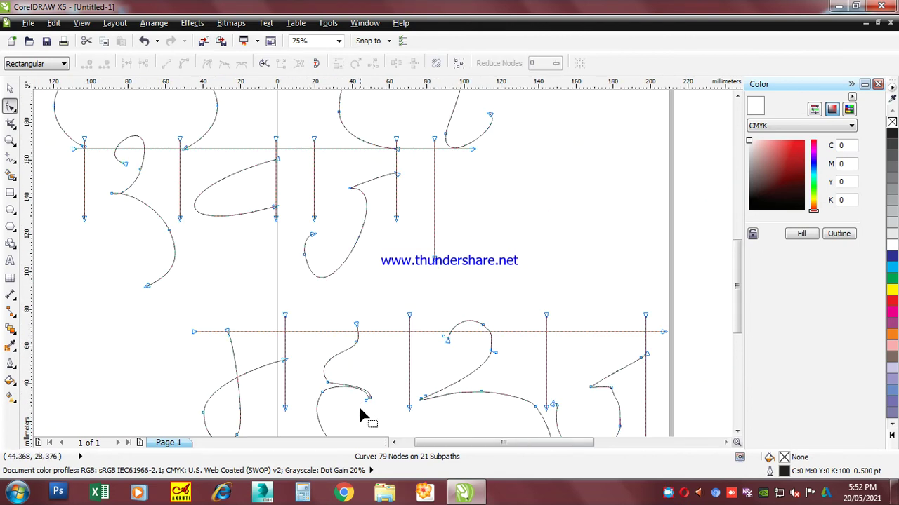
Smooth the lower bowl of ह by deleting the nodes near its end and replacing its upper-left node with one lower down
scroll(335, 425, "down", 3)
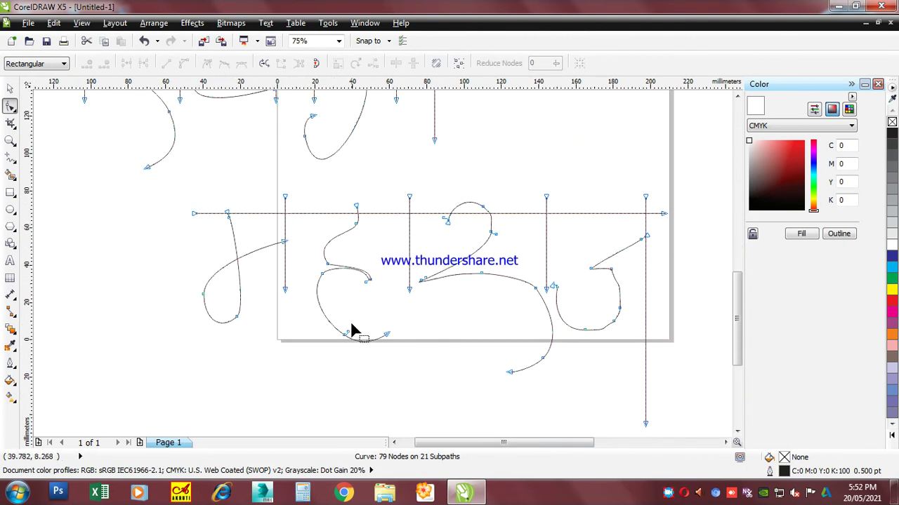
key("Delete")
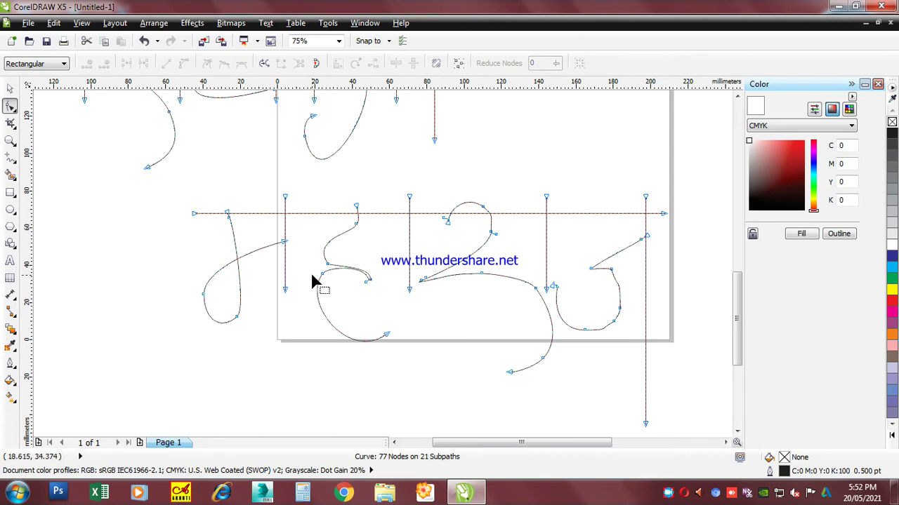
left_click_drag(349, 299, 349, 299)
key("Delete")
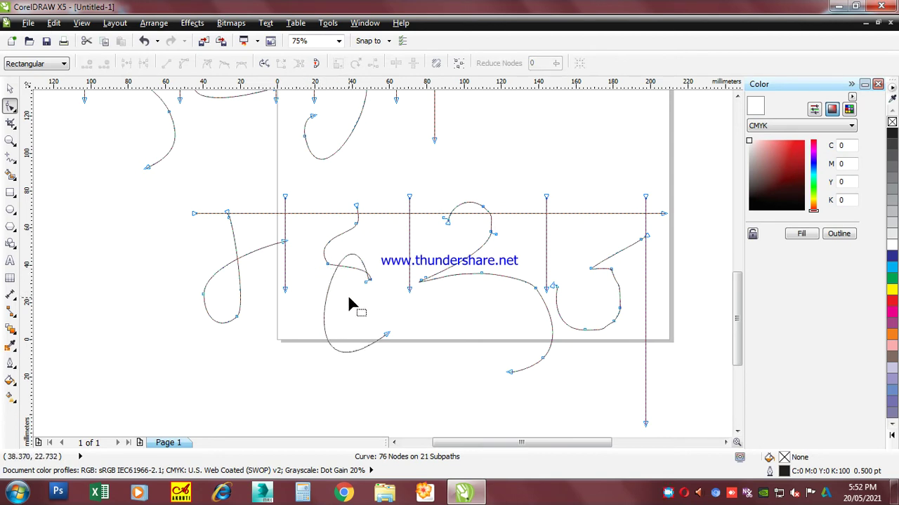
double_click(326, 302)
double_click(323, 312)
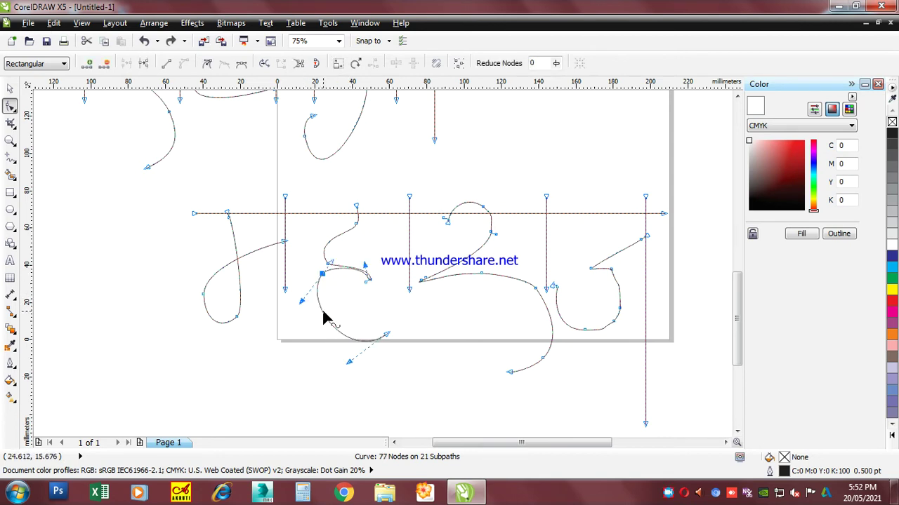
left_click_drag(310, 269, 334, 289)
key("Delete")
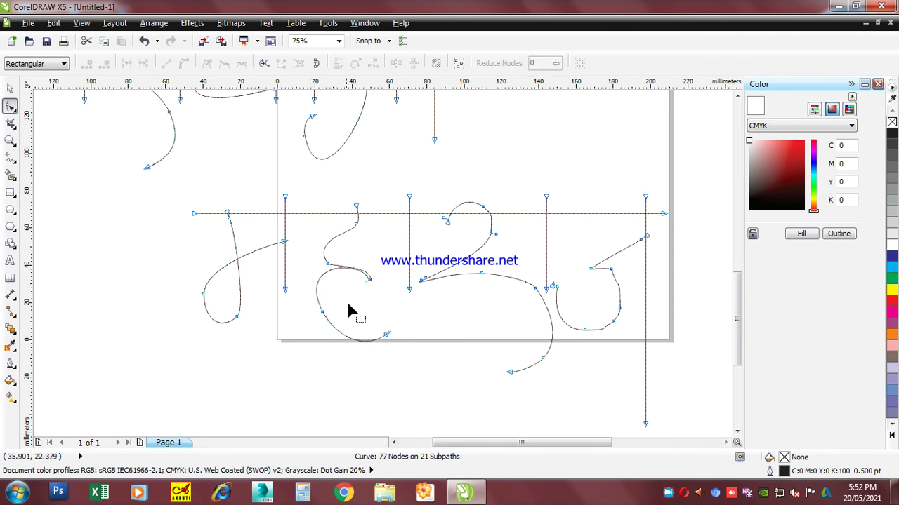
Delete the extra node at the blunt tip of the inner hook of ह
scroll(366, 280, "up", 5)
scroll(331, 336, "down", 3)
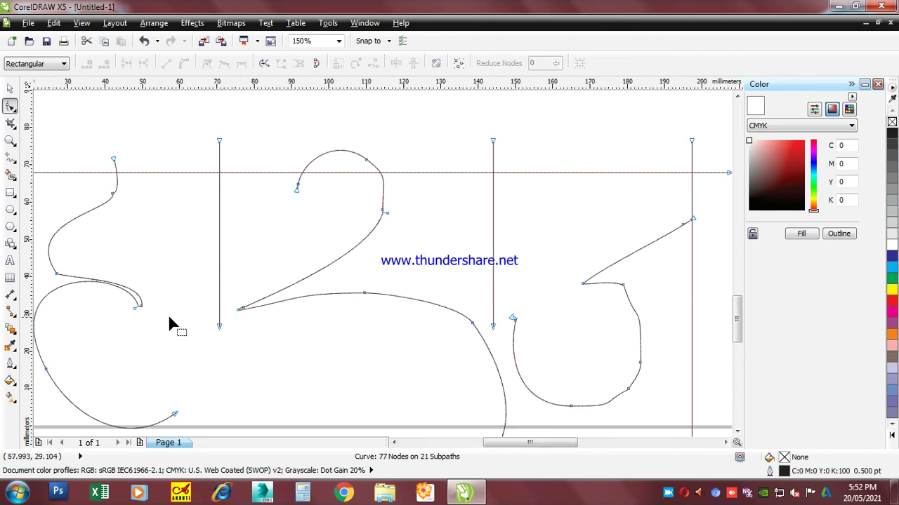
scroll(137, 323, "up", 3)
left_click(180, 239)
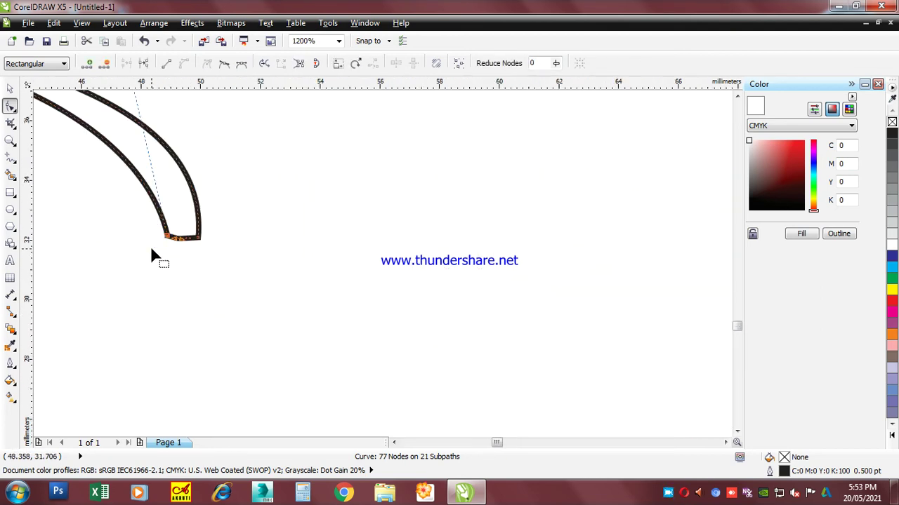
key("Delete")
scroll(150, 253, "down", 4)
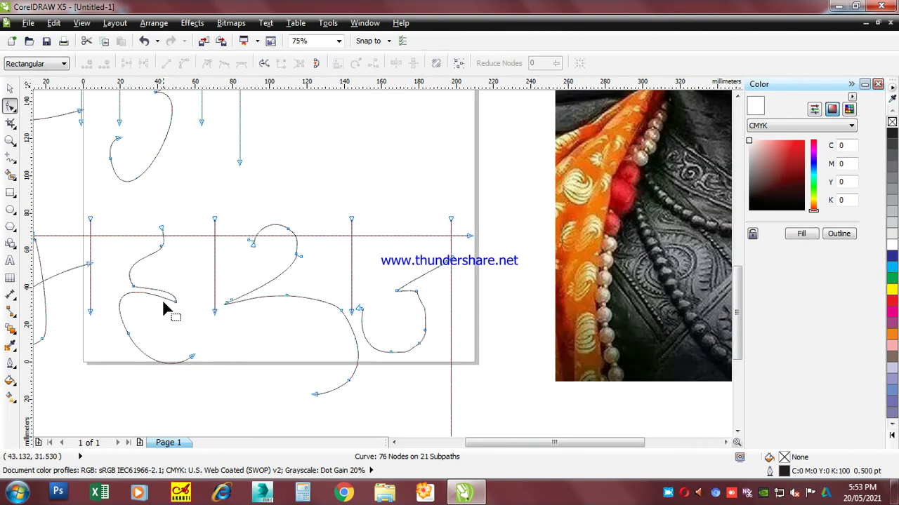
Straighten the two strokes of ह's inner hook into a pointed tip and delete the node joining the hook to the upper curve
scroll(163, 306, "up", 2)
left_click(214, 306)
left_click_drag(219, 258, 157, 276)
scroll(158, 306, "down", 2)
scroll(157, 303, "up", 3)
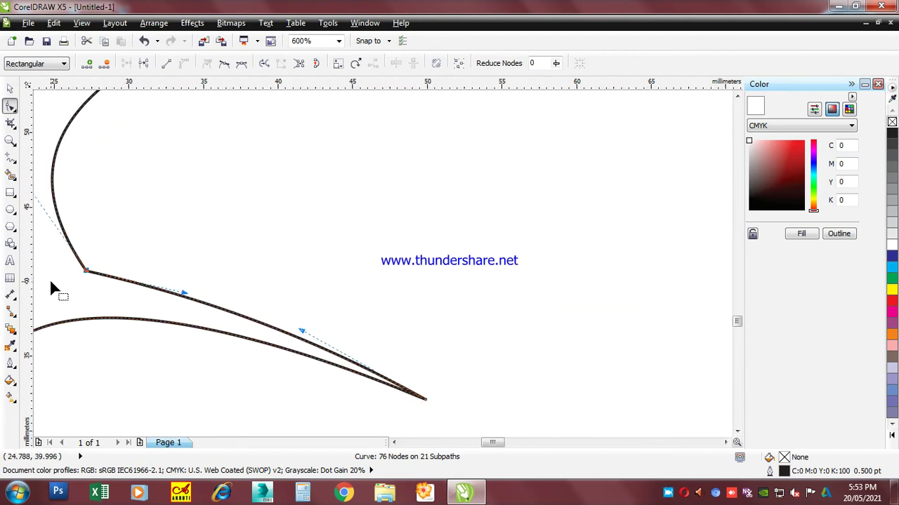
key("Delete")
scroll(161, 337, "down", 4)
scroll(162, 331, "up", 2)
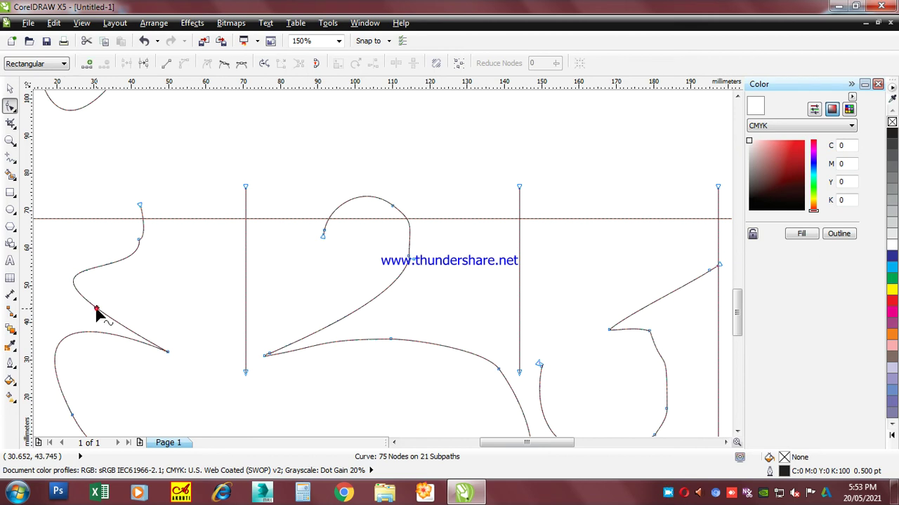
Add a node on the upper curve of ह, move it down and left, and bend both hook strokes into rounded arcs
double_click(97, 312)
left_click_drag(97, 312, 80, 326)
left_click_drag(136, 336, 168, 309)
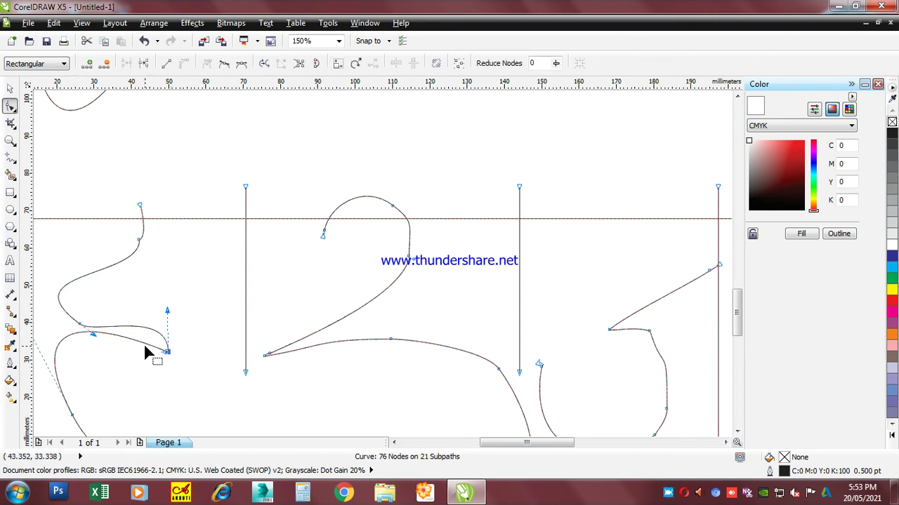
left_click_drag(166, 356, 189, 328)
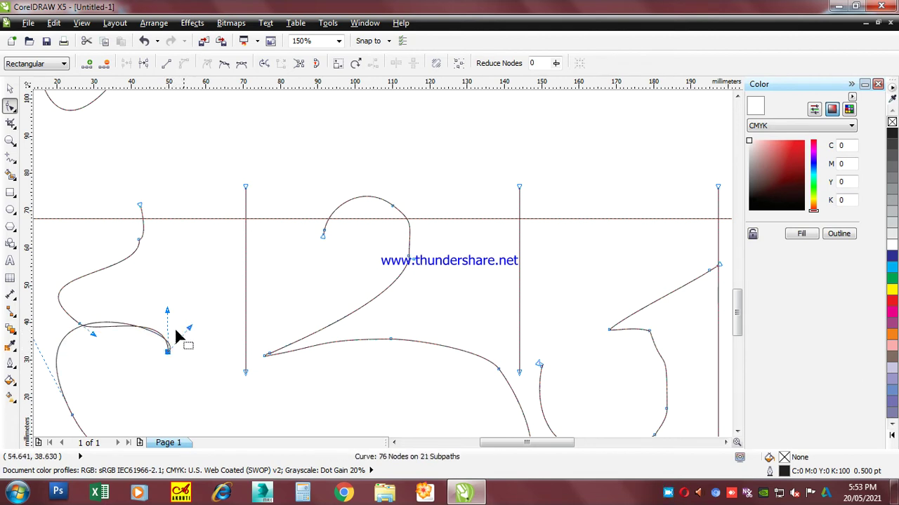
Widen the lower bowl of ह by moving its left node down and outward, and refine the curve at the hook's tip
left_click_drag(70, 415, 63, 365)
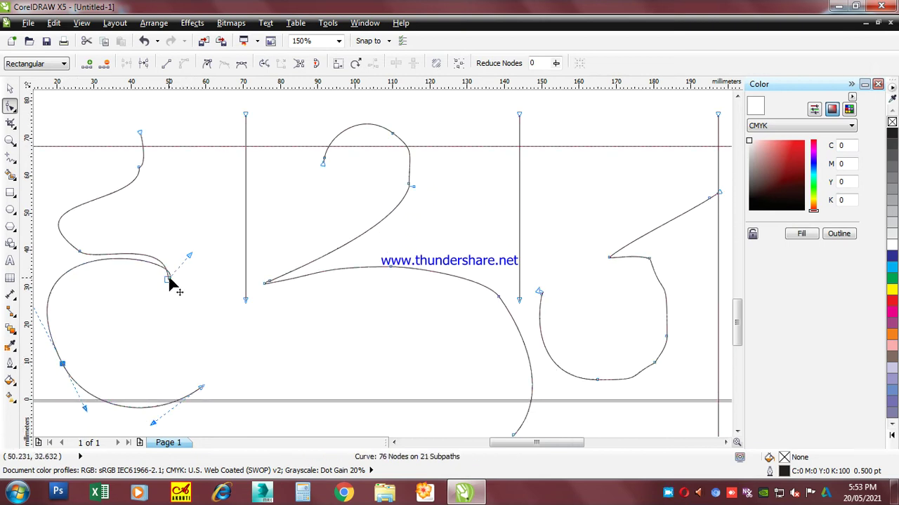
scroll(172, 284, "up", 2)
left_click_drag(137, 239, 94, 236)
scroll(137, 309, "down", 3)
scroll(177, 325, "down", 2)
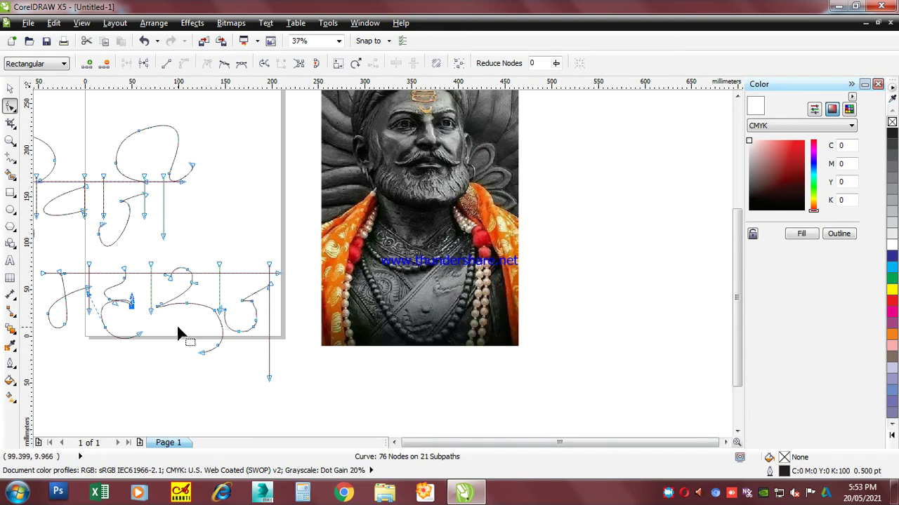
Delete the two surplus nodes along the large lower curve of रा and move its tail end node slightly down
scroll(214, 318, "up", 4)
scroll(224, 382, "down", 4)
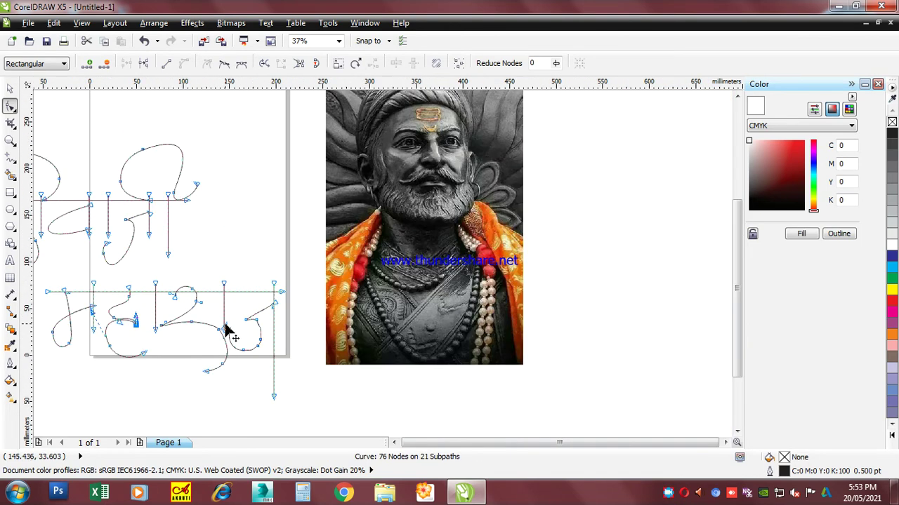
left_click(210, 336)
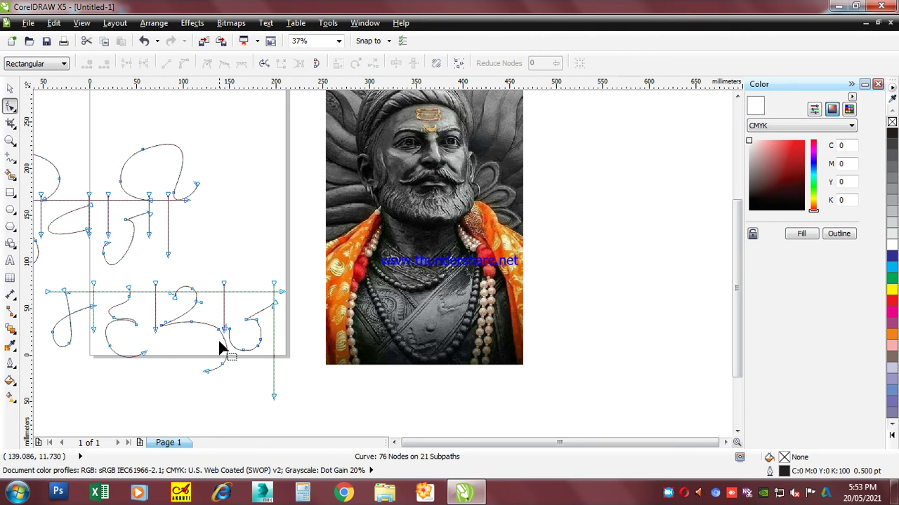
scroll(212, 335, "up", 6)
key("Delete")
scroll(226, 355, "down", 5)
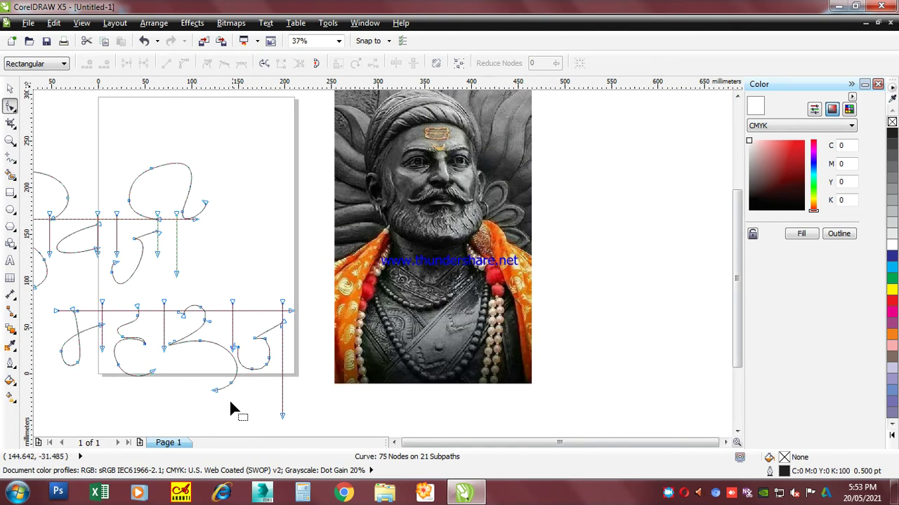
scroll(231, 405, "up", 4)
left_click_drag(275, 399, 274, 399)
key("Delete")
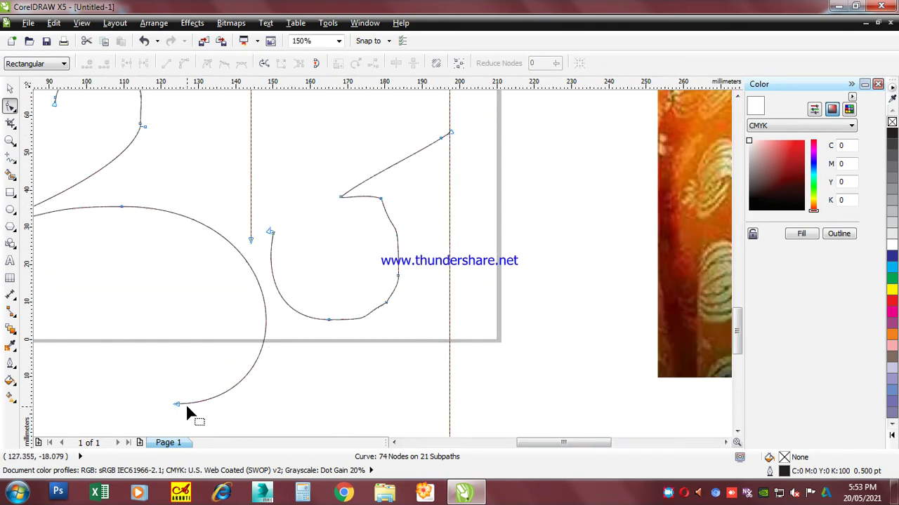
mouse_move(177, 404)
left_mouse_down()
mouse_move(198, 450)
mouse_move(193, 420)
mouse_move(177, 411)
left_mouse_up()
scroll(191, 391, "down", 4)
scroll(99, 327, "up", 2)
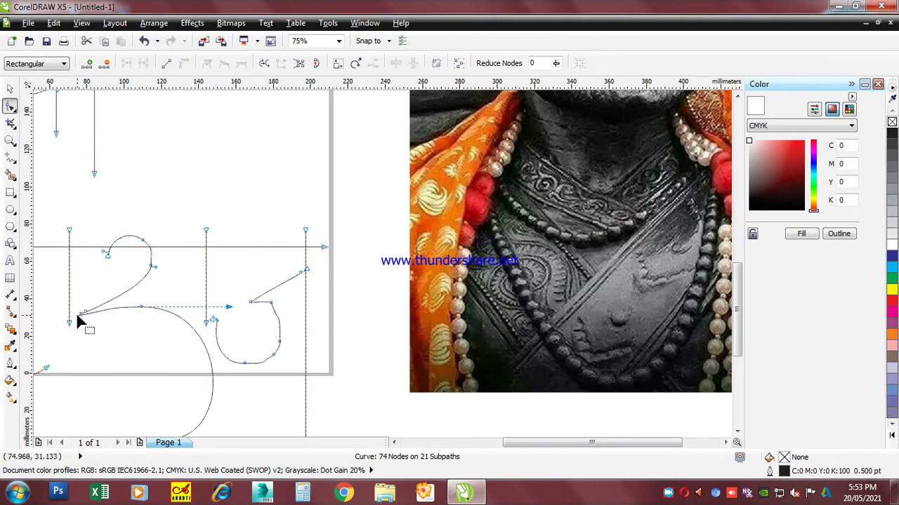
Reshape the middle fold of रा by deleting its corner nodes and the extra nodes on the right side of the upper loop
left_click_drag(78, 315, 115, 336)
left_click_drag(104, 326, 123, 347)
key("Delete")
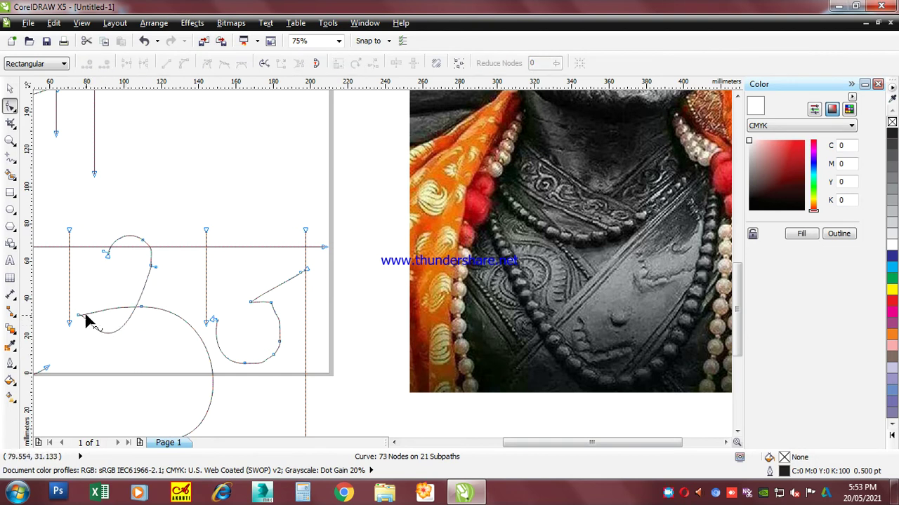
left_click_drag(71, 325, 70, 325)
key("Delete")
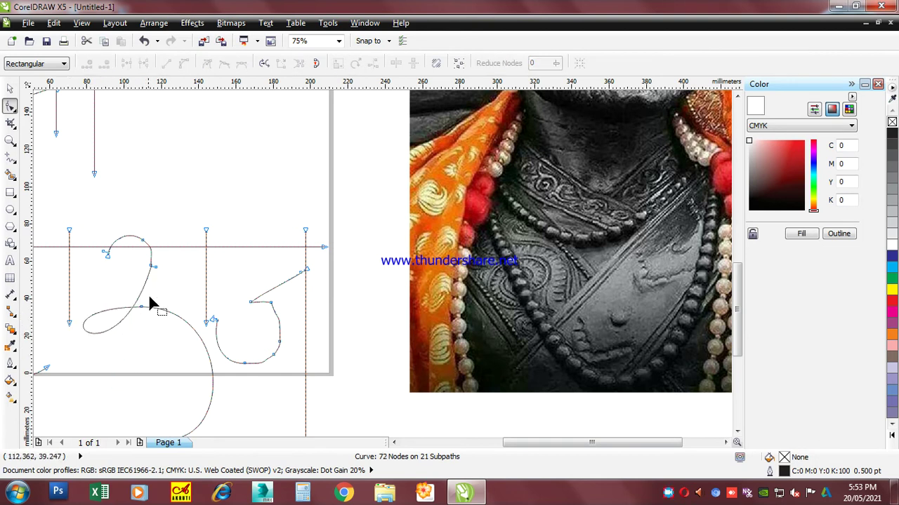
left_click_drag(137, 281, 137, 281)
key("Delete")
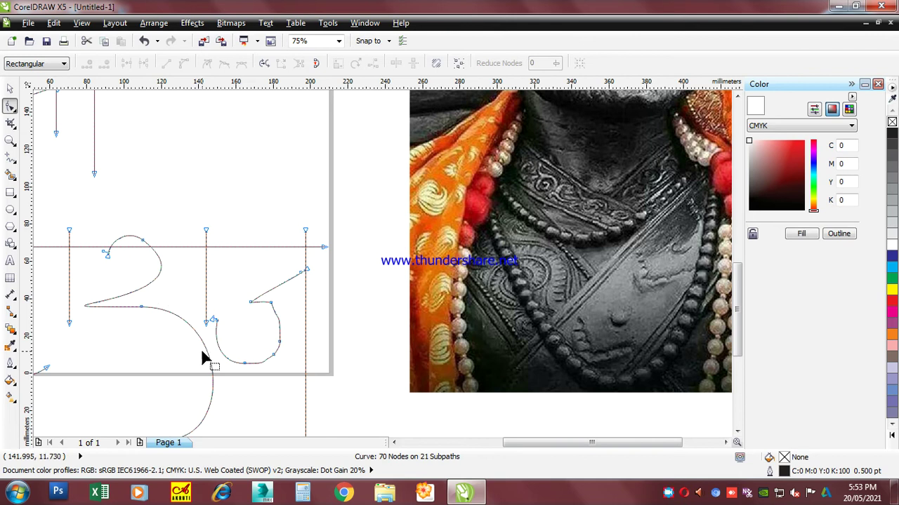
Delete the extra node at the left end of the ज bowl in महाराज
scroll(247, 357, "up", 5)
left_click_drag(144, 265, 168, 284)
key("Delete")
scroll(269, 335, "down", 3)
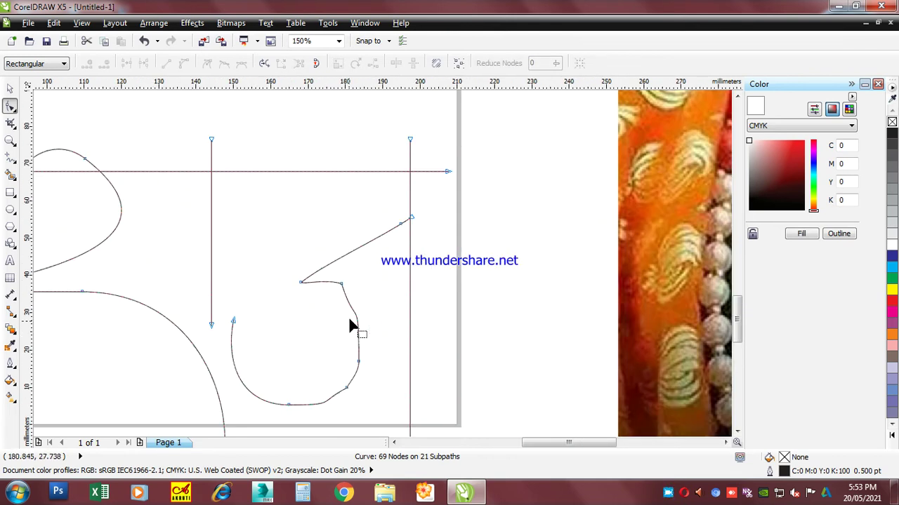
Smooth the bowl of ज by replacing its uneven nodes with one at the lower right, and delete the extra node beside the stem
left_click_drag(342, 304, 329, 304)
key("Delete")
left_click_drag(352, 380, 331, 402)
key("Delete")
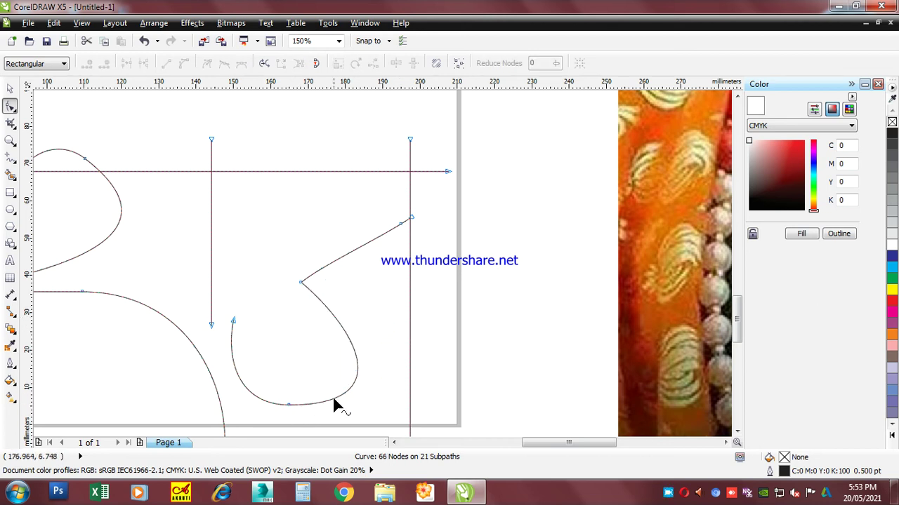
double_click(331, 399)
double_click(288, 405)
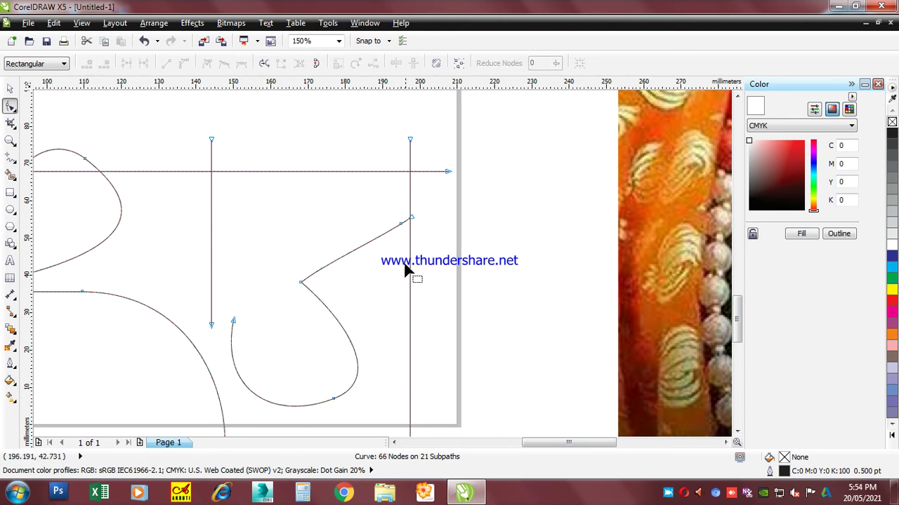
left_click(395, 225)
key("Delete")
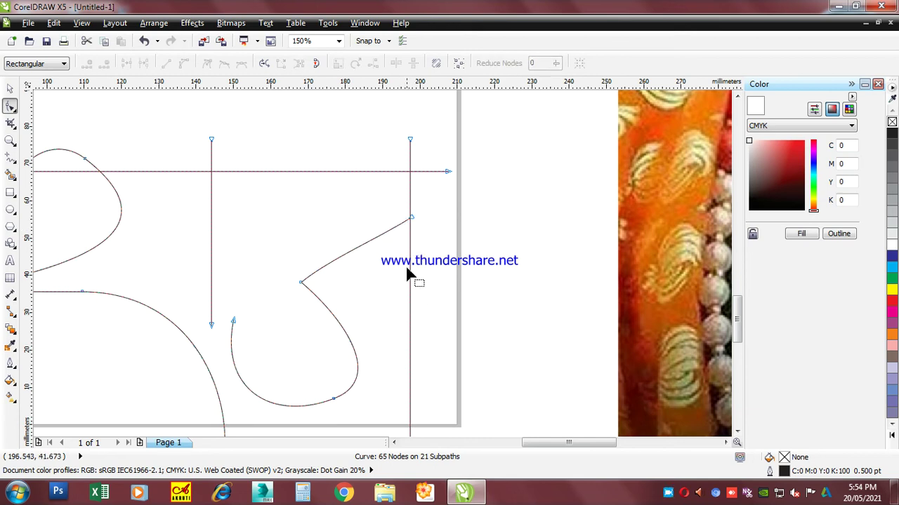
Break the welded lettering apart into separate stroke objects and clear the selection
scroll(406, 271, "down", 2)
scroll(334, 343, "down", 4)
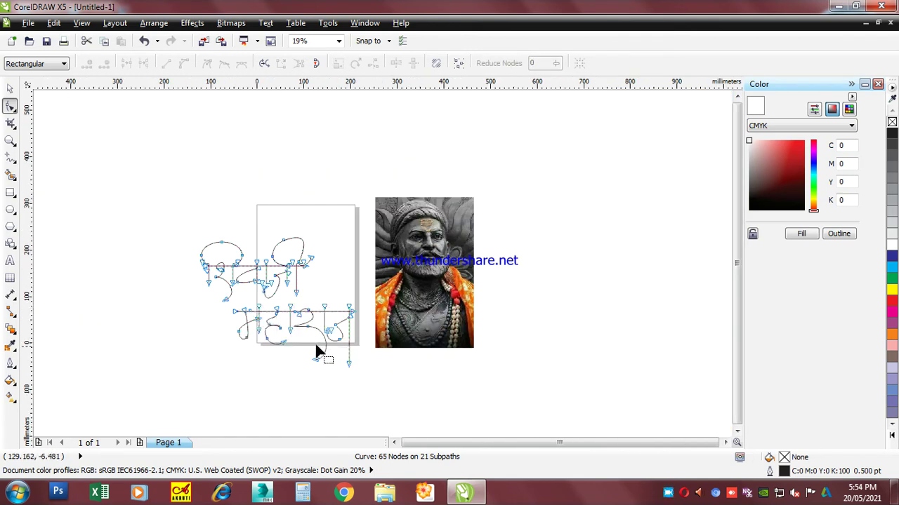
scroll(314, 342, "up", 4)
left_click_drag(523, 277, 290, 291)
key("space")
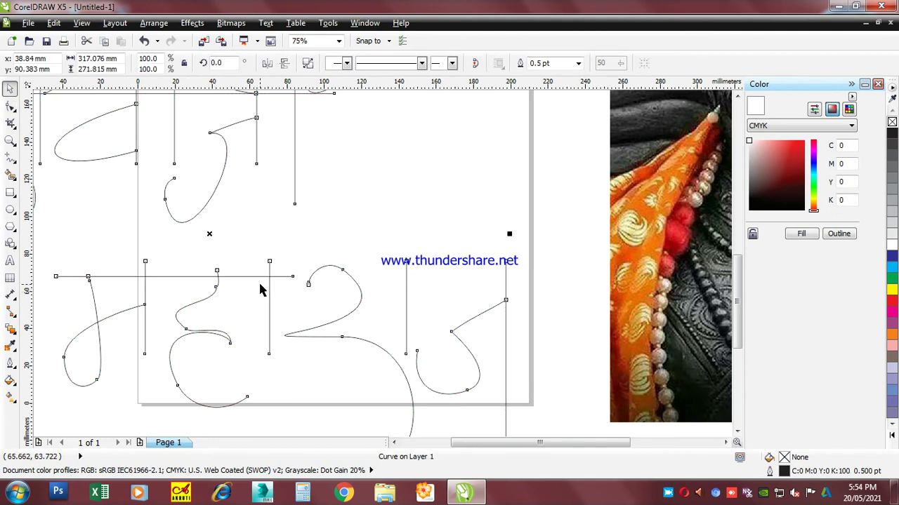
key("ctrl+a")
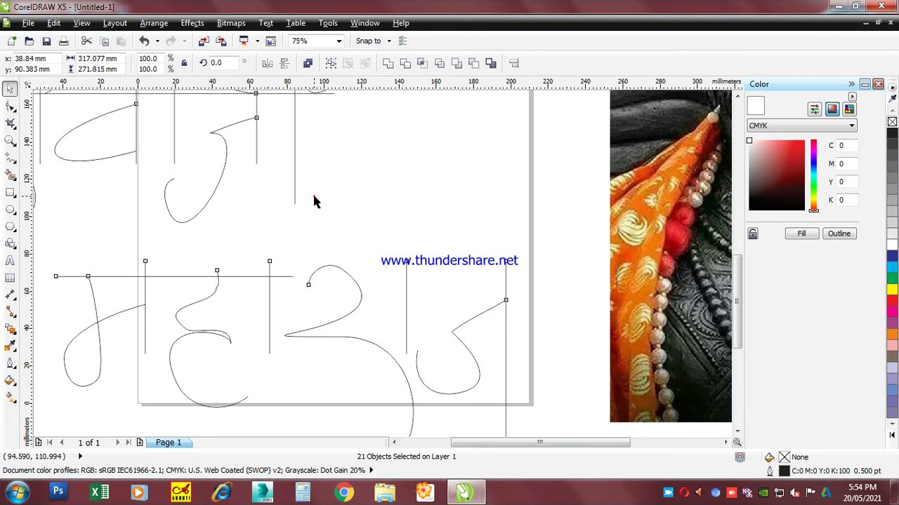
left_click(316, 199)
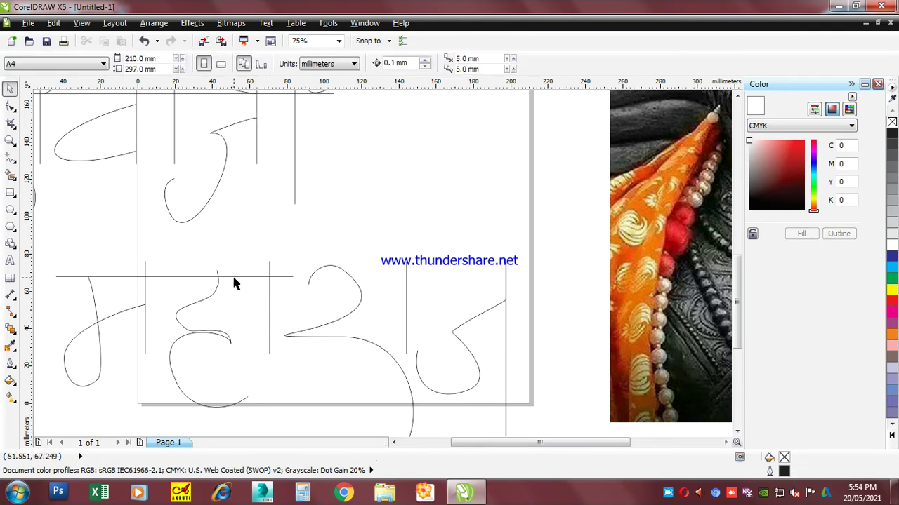
Duplicate the headline of महाराज to the right so it covers राज, leaving a gap above र
mouse_move(235, 278)
left_mouse_down()
mouse_move(572, 281)
mouse_move(297, 275)
left_mouse_up()
scroll(267, 276, "down", 4)
scroll(256, 251, "up", 4)
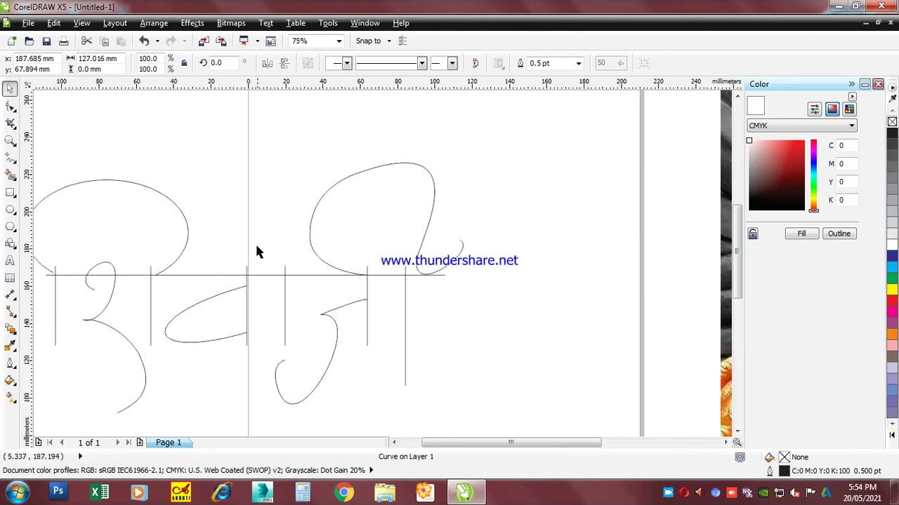
Split the headline of शिवाजी into a short left segment and a longer right segment, leaving a gap above श
left_click(197, 280)
left_click(201, 274)
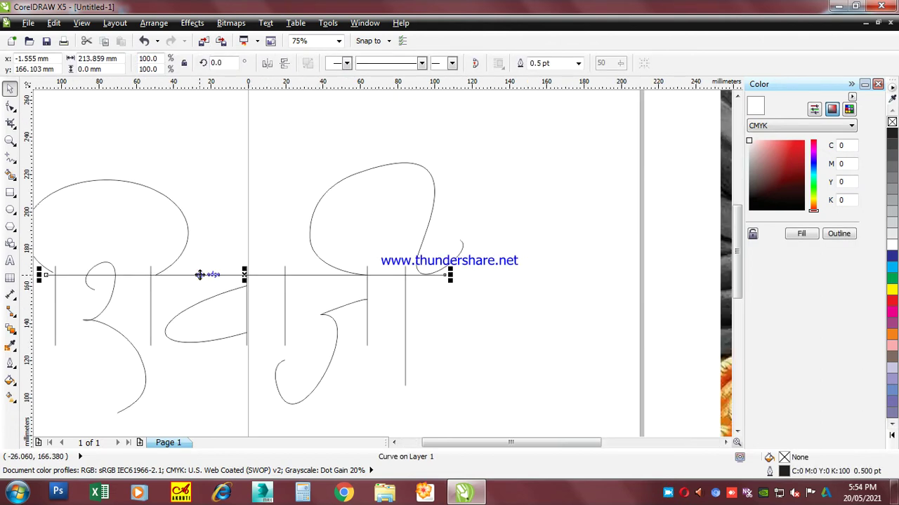
left_click_drag(450, 276, 488, 290)
scroll(341, 311, "down", 1)
left_click_drag(113, 211, 381, 411)
scroll(201, 298, "up", 2)
left_click(141, 302)
left_click(177, 274)
left_click_drag(177, 274, 83, 271)
left_click(91, 335)
Select all strokes of both words and weld them into one curve
scroll(202, 349, "down", 2)
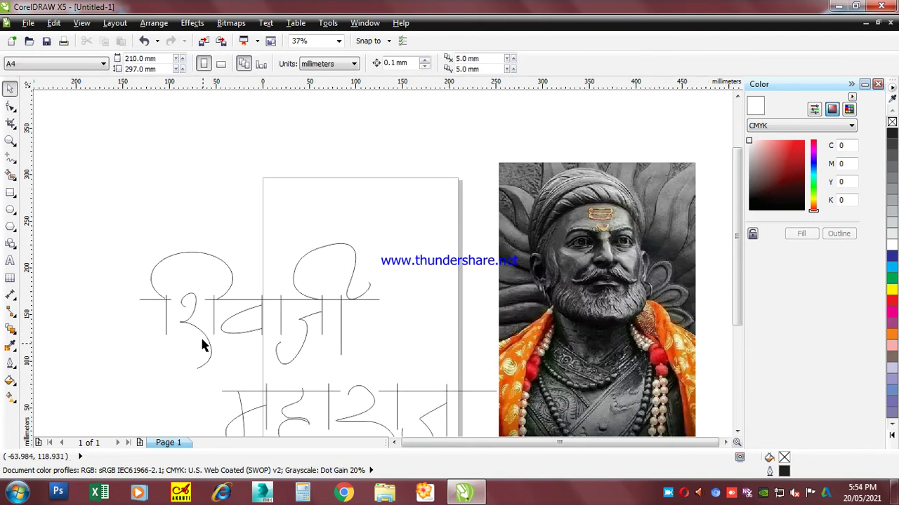
scroll(393, 421, "down", 1)
left_click_drag(512, 497, 500, 397)
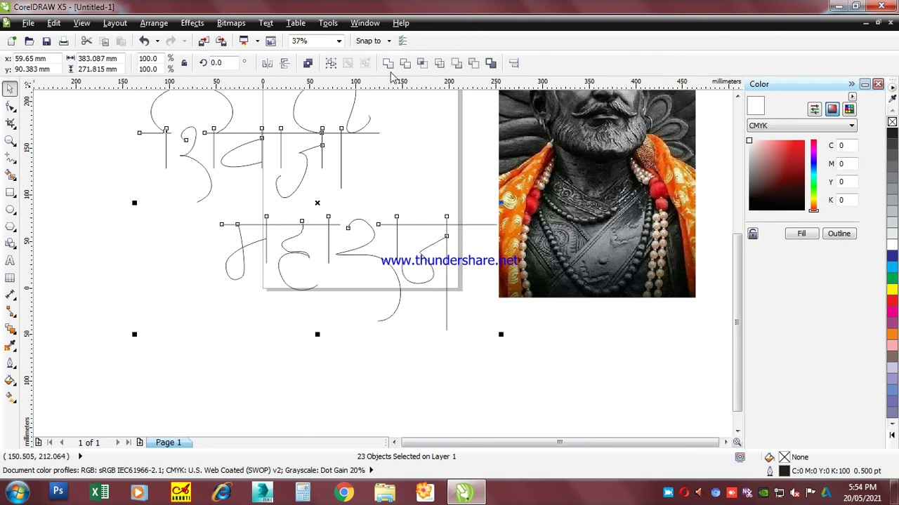
left_click(92, 201)
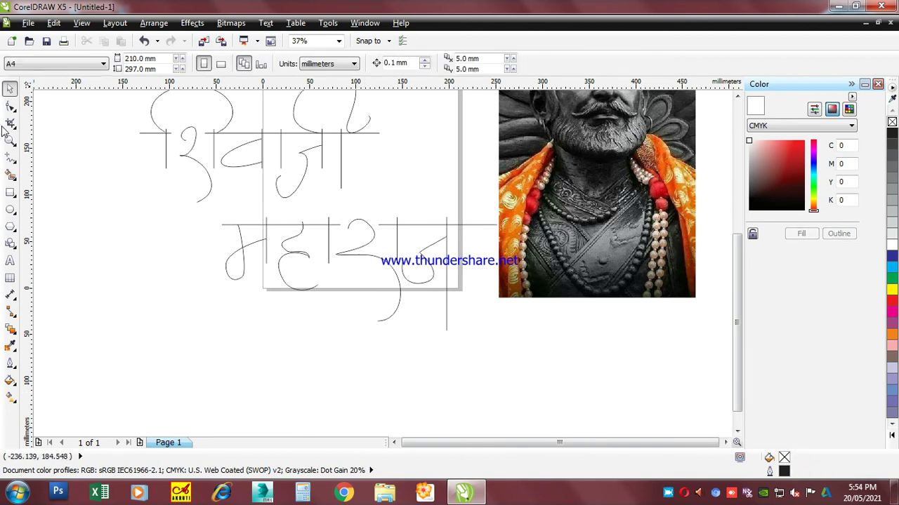
left_click(10, 105)
scroll(334, 184, "up", 4)
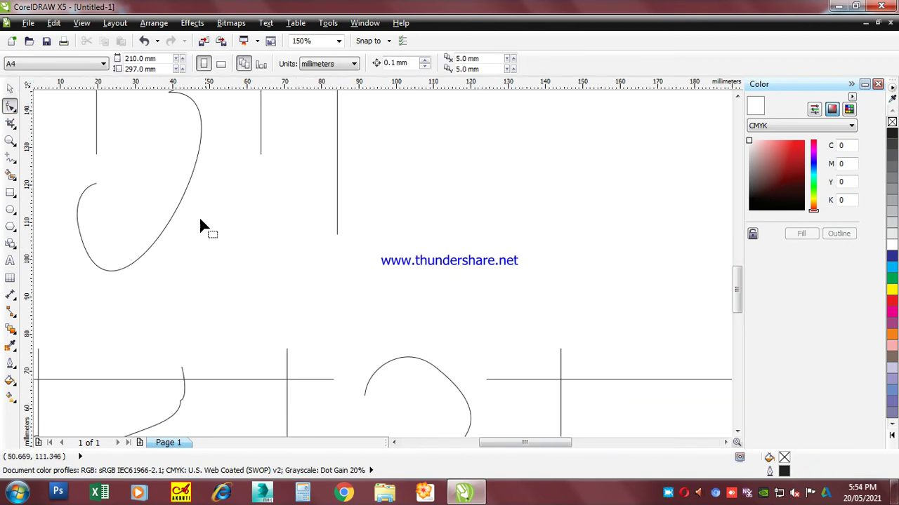
left_click(178, 208)
left_click_drag(178, 203, 214, 241)
key("ctrl+z")
scroll(215, 241, "down", 4)
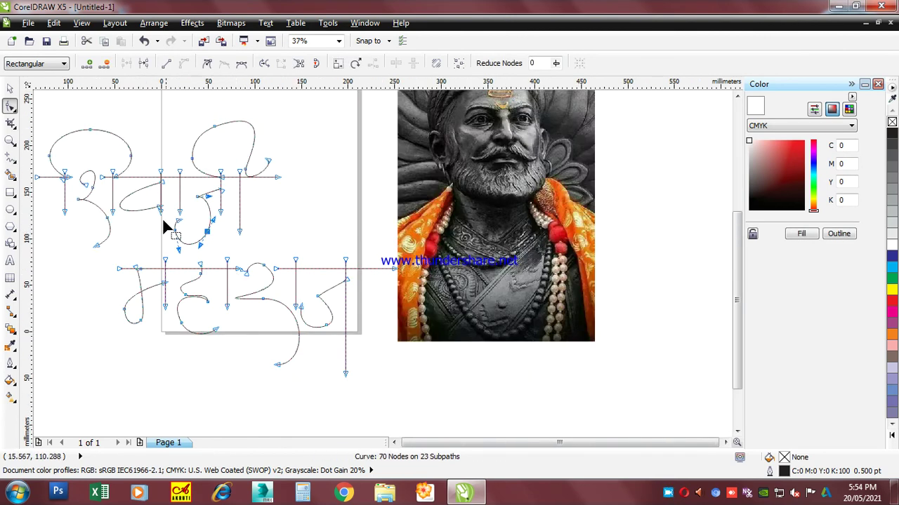
left_click(10, 88)
left_click(131, 123)
scroll(276, 315, "down", 4)
scroll(276, 314, "up", 4)
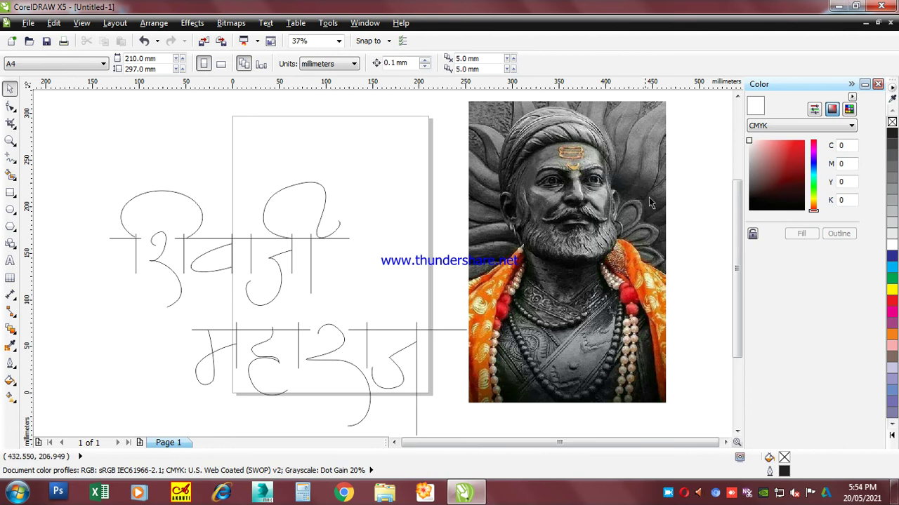
Draw a page-sized rectangle and place the portrait photo inside it as a PowerClip
left_click(589, 234)
left_click(77, 136)
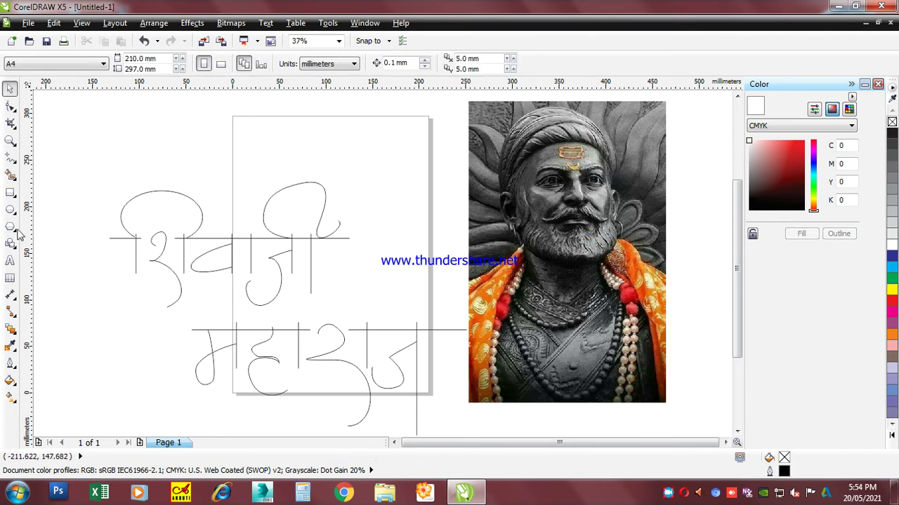
double_click(10, 193)
left_click(10, 90)
left_click(561, 170)
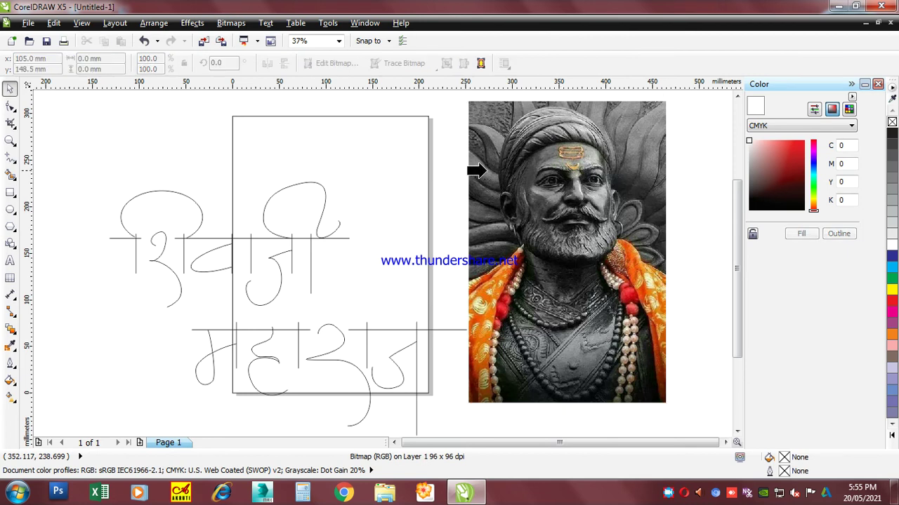
left_click(421, 167)
left_click(438, 280)
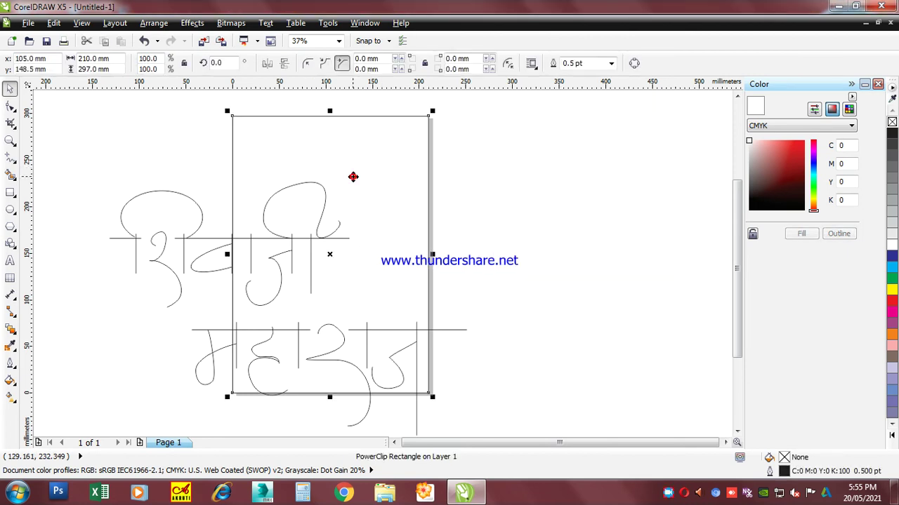
Edit the PowerClip contents, moving the photo over the page frame and enlarging it to 102.9% to cover the frame
left_click(374, 211)
left_click_drag(555, 216, 311, 216)
left_click_drag(431, 417, 463, 426)
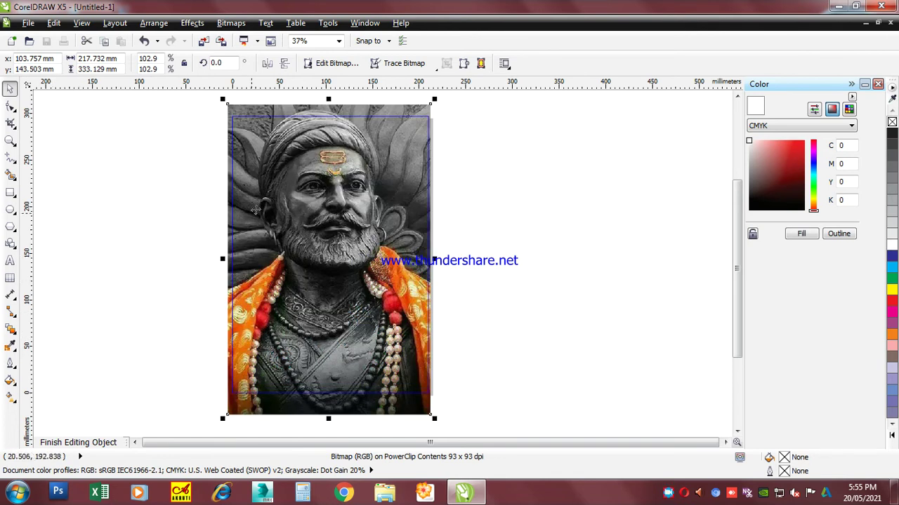
left_click(172, 231)
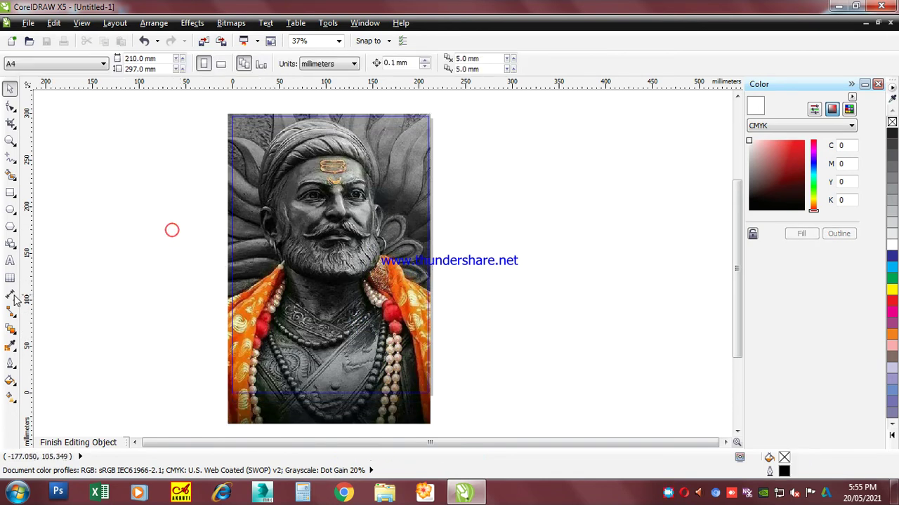
Fade out the lower part of the portrait with a vertical linear transparency and finish editing the PowerClip
left_click(15, 335)
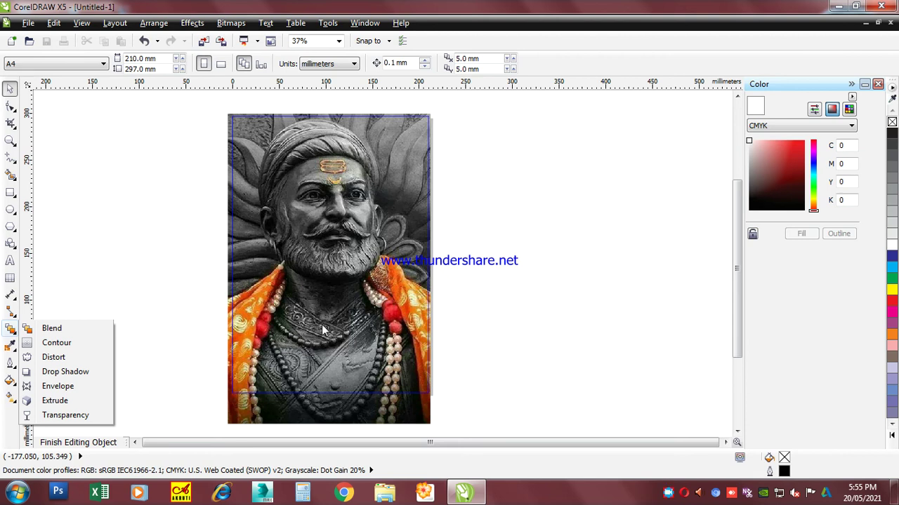
left_click(66, 415)
left_click(303, 307)
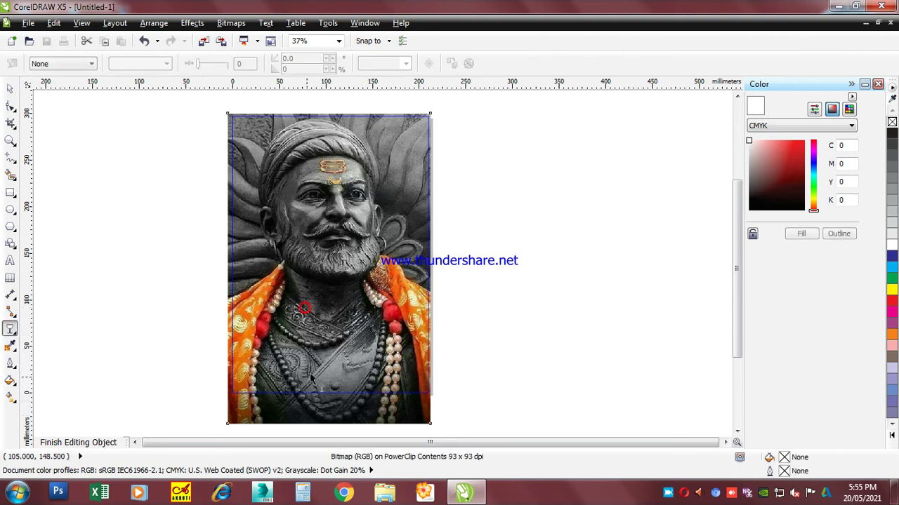
left_click_drag(316, 304, 316, 351)
left_click_drag(316, 303, 317, 270)
left_click(10, 90)
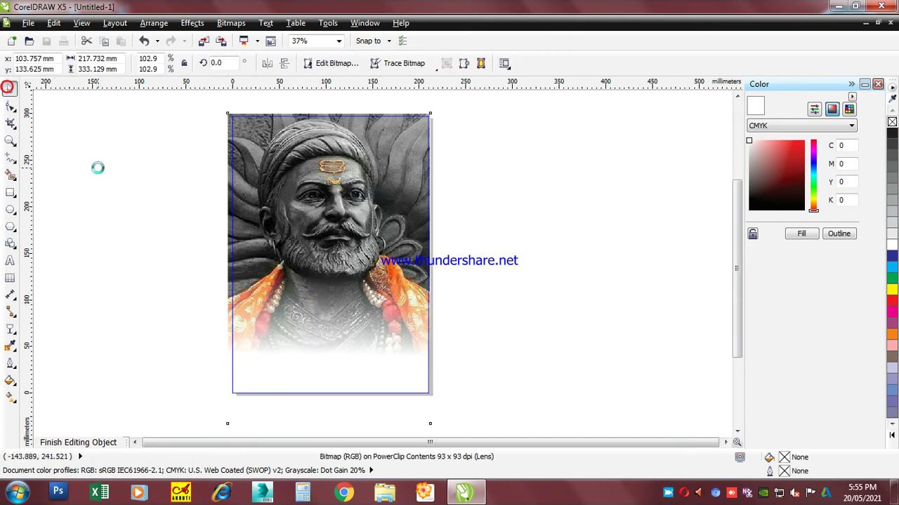
left_click(78, 442)
left_click(206, 277)
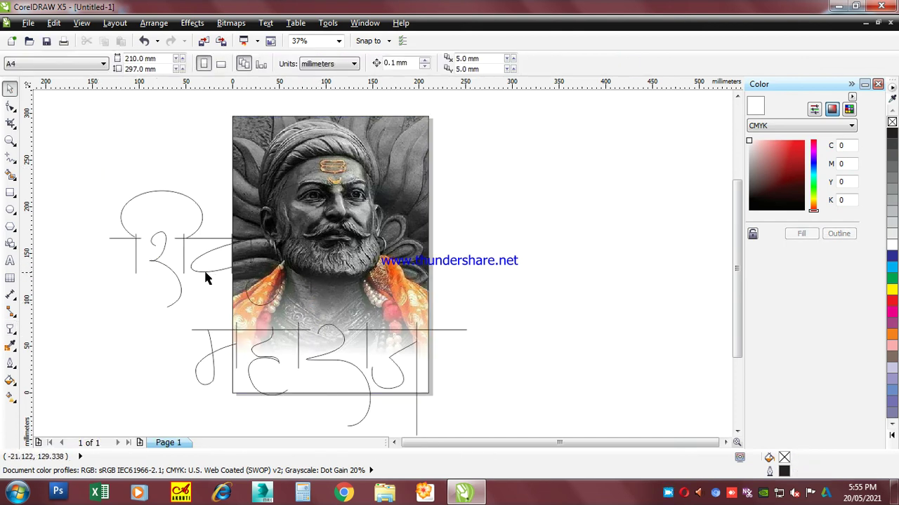
Shrink the lettering to about 40% and place it over the portrait's chest
left_click(156, 272)
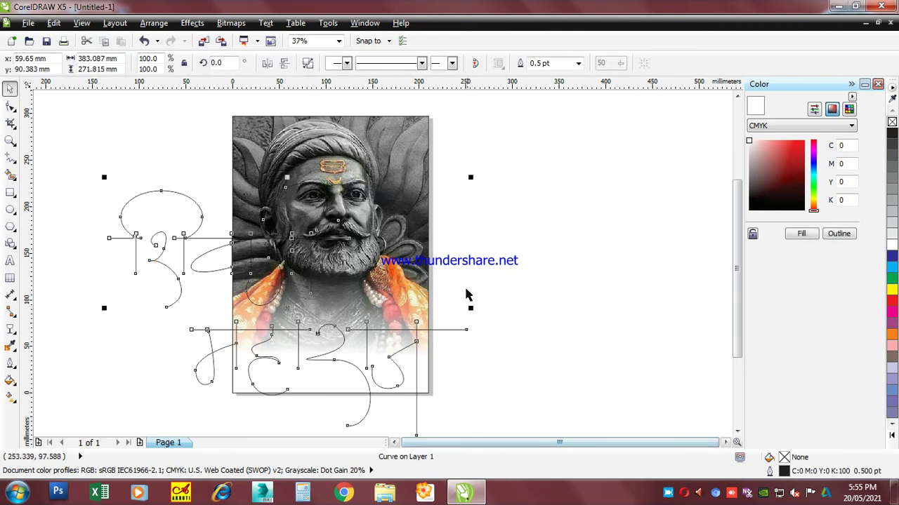
left_click_drag(470, 177, 361, 255)
left_click_drag(294, 318, 340, 338)
left_click(339, 337)
Tilt the lettering upward to 6 degrees, move it to the lower chest and enlarge it to about 194 mm wide
left_click_drag(409, 328, 416, 284)
scroll(293, 316, "up", 2)
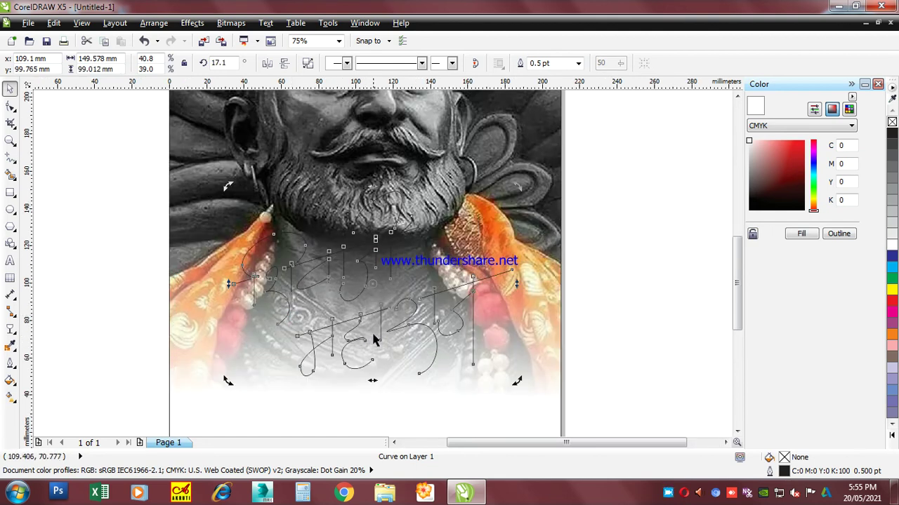
mouse_move(372, 325)
left_mouse_down()
mouse_move(372, 317)
mouse_move(364, 335)
left_mouse_up()
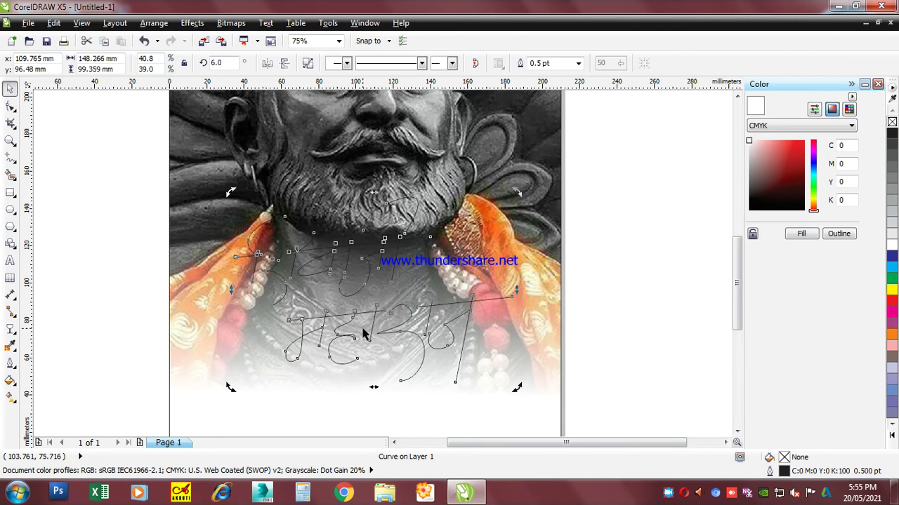
left_click(648, 337)
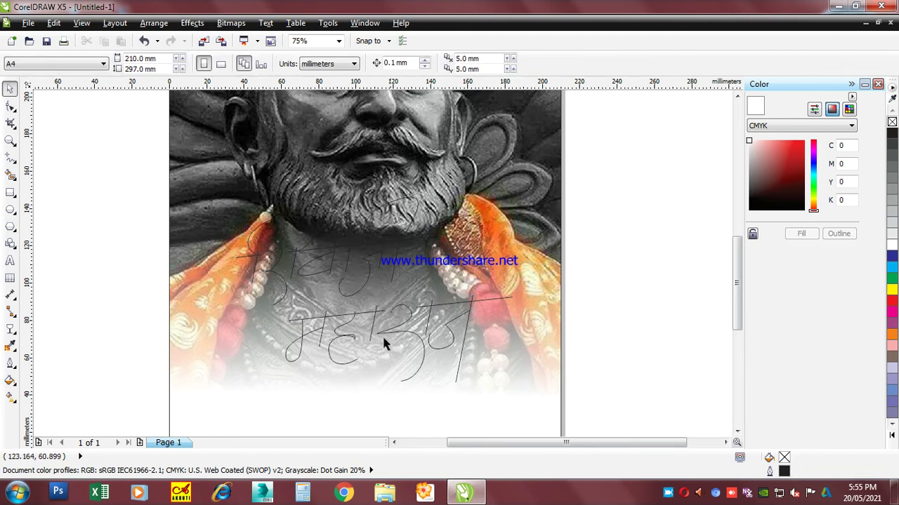
left_click_drag(376, 321, 362, 361)
left_click_drag(498, 237, 569, 206)
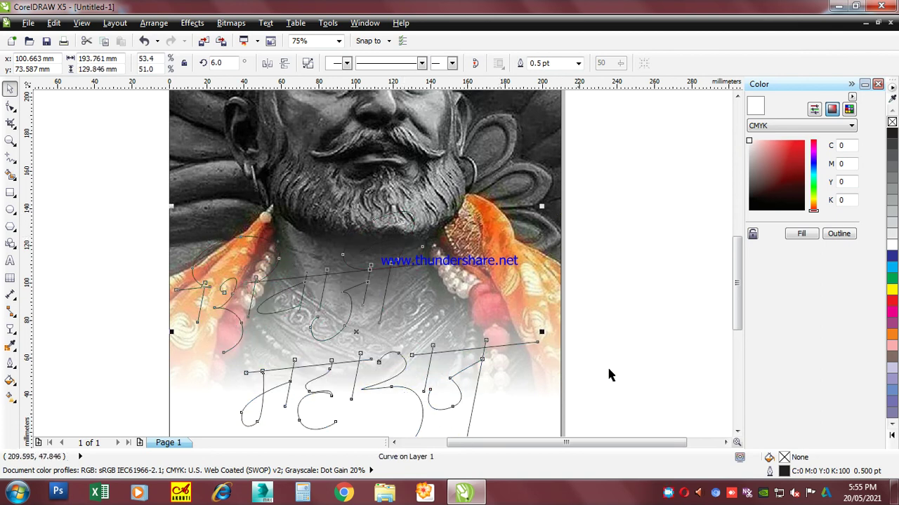
Give the lettering a calligraphic outline 5 pt wide, with 10% nib stretch and a 45-degree nib angle
key("F12")
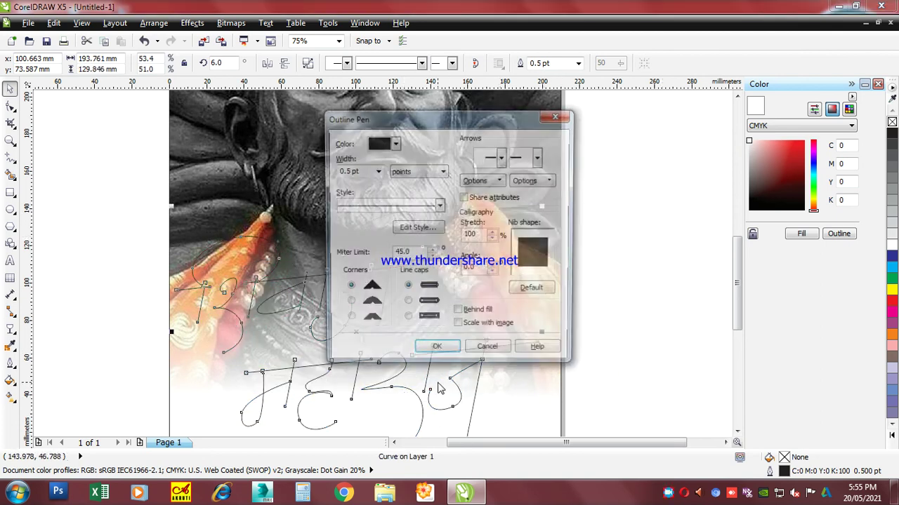
double_click(360, 167)
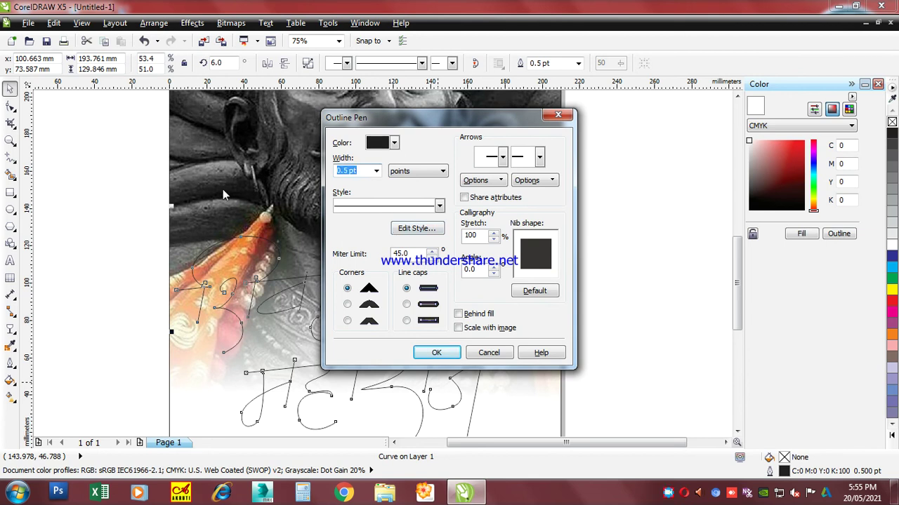
type("5")
key("Tab")
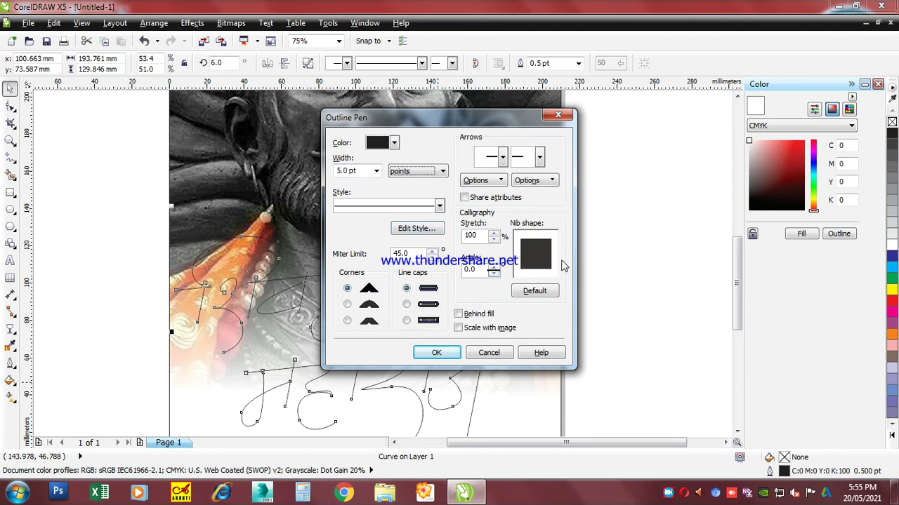
double_click(471, 235)
type("10")
key("Tab")
type("45")
left_click(438, 351)
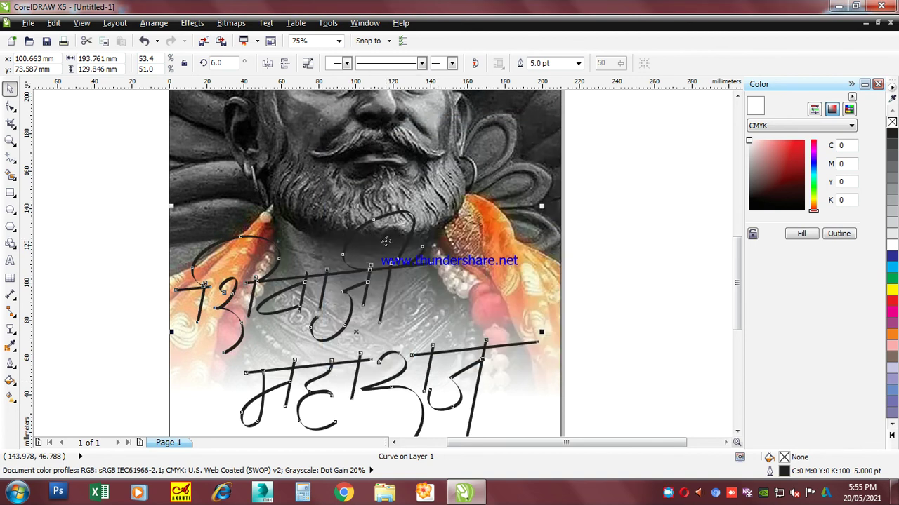
Set the lettering's outline width to 10 pt
key("F12")
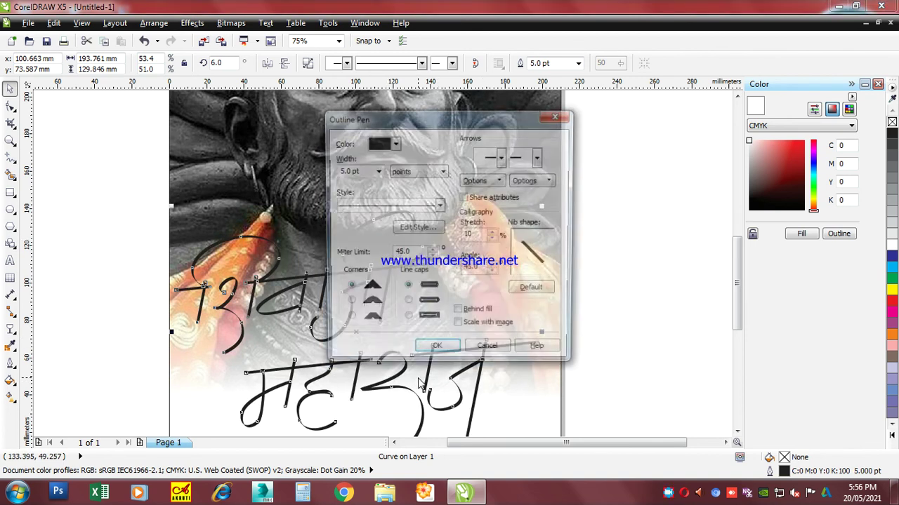
left_click_drag(365, 174, 335, 171)
type("10")
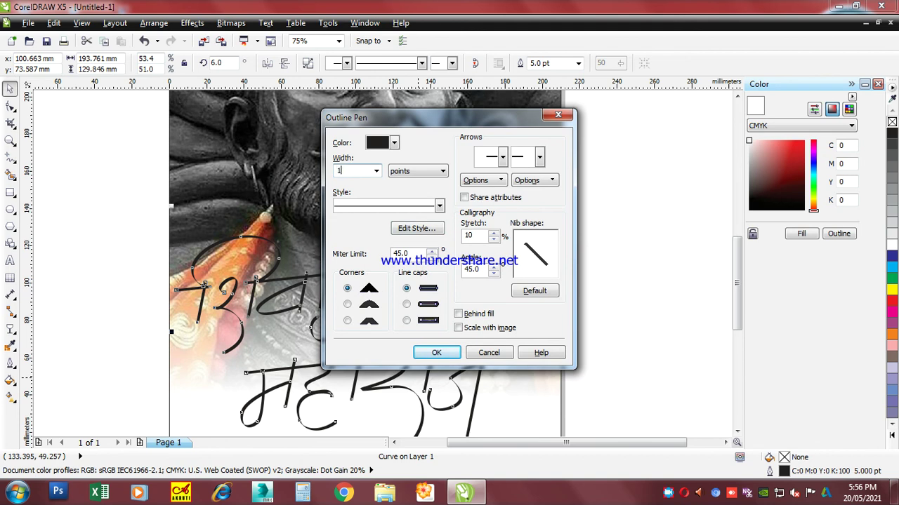
key("Return")
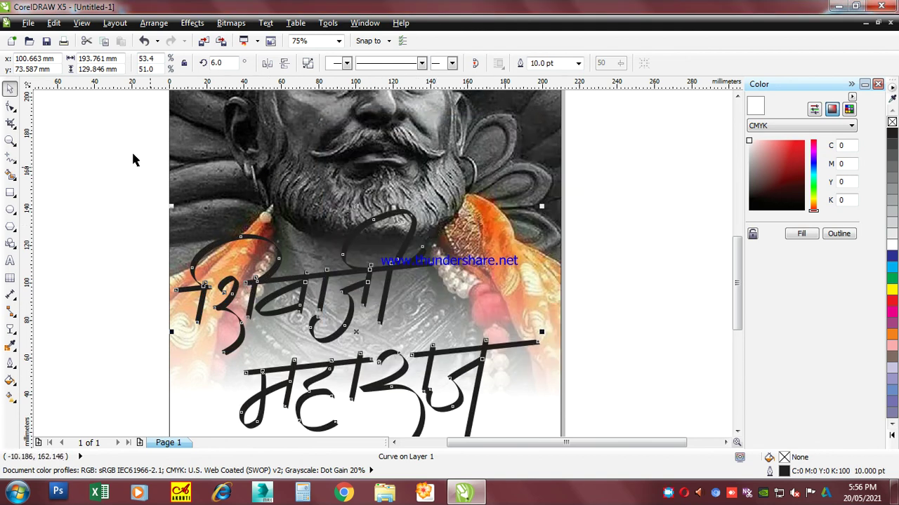
left_click(84, 208)
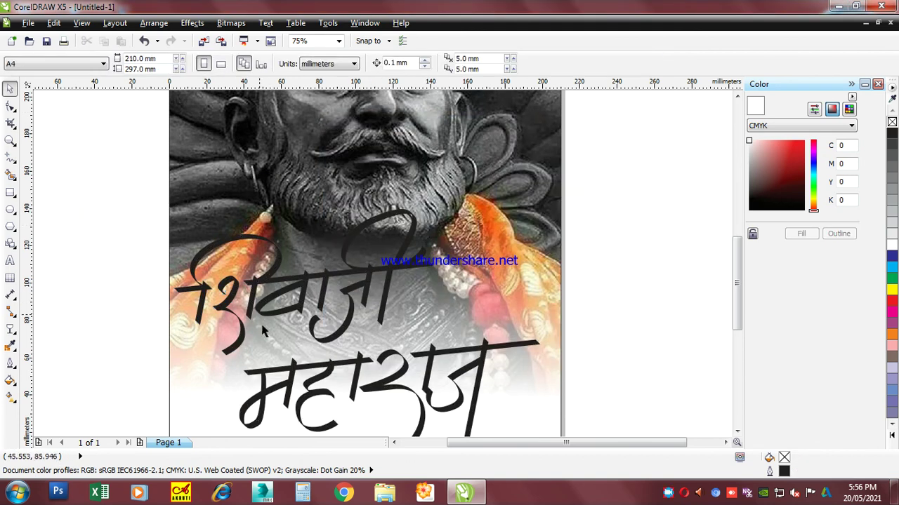
left_click(332, 376)
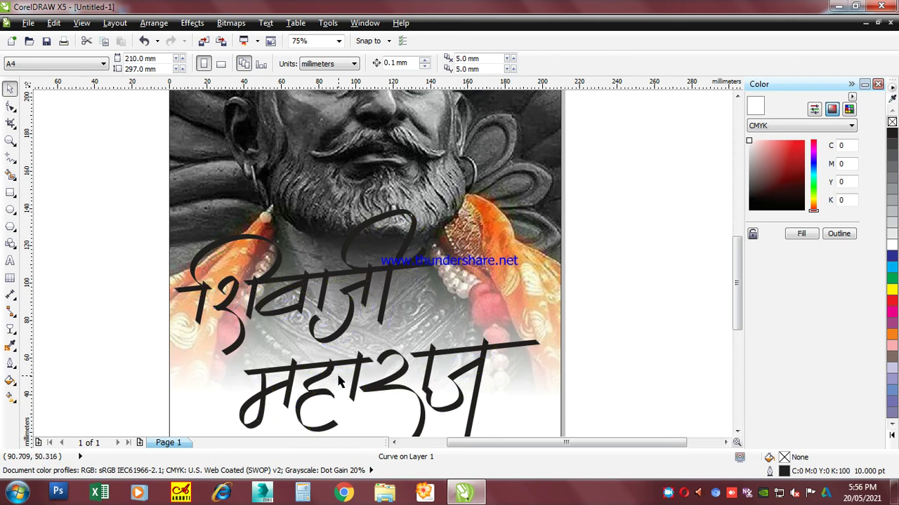
Create a slightly offset copy of the lettering with a white outline and blend it with the black original in 80 steps
left_click(892, 245)
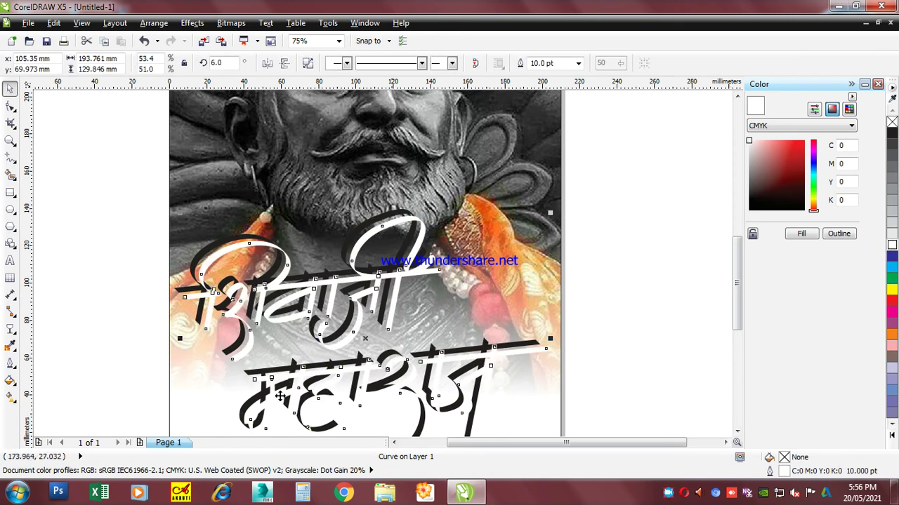
left_click(10, 328)
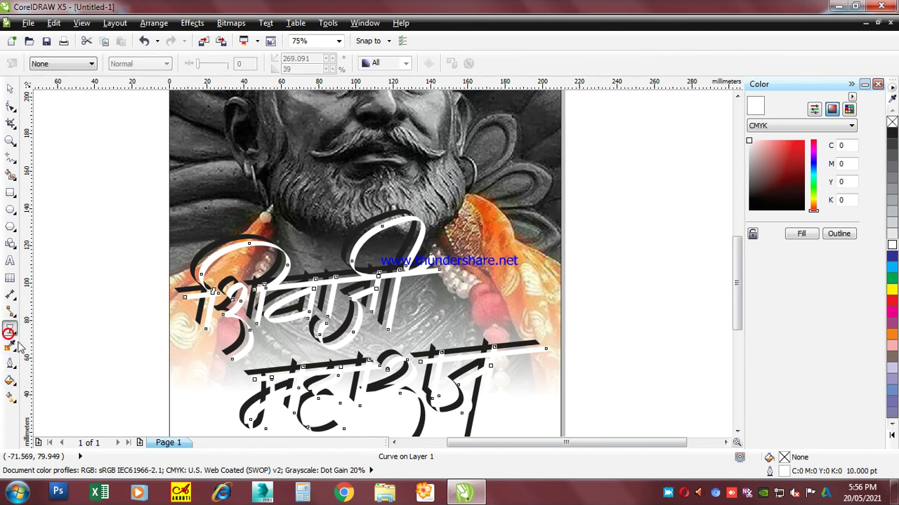
left_click(13, 345)
mouse_move(10, 336)
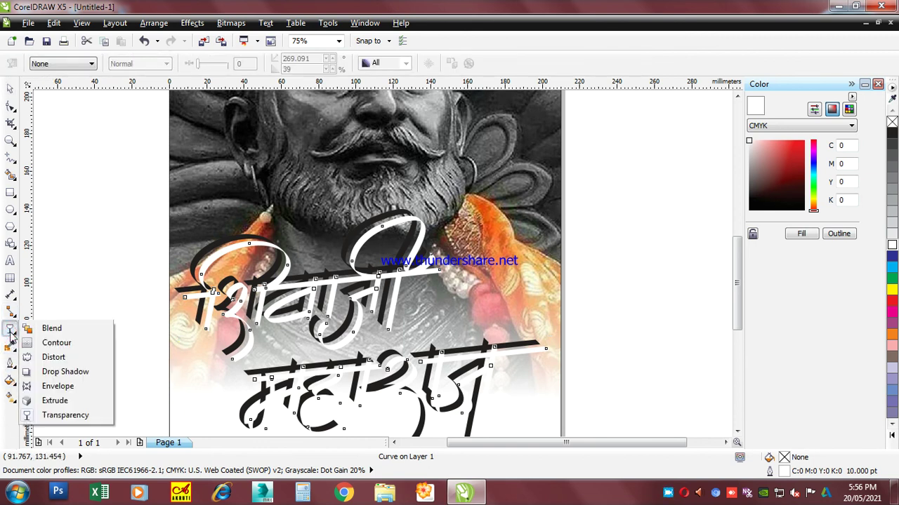
left_click(50, 328)
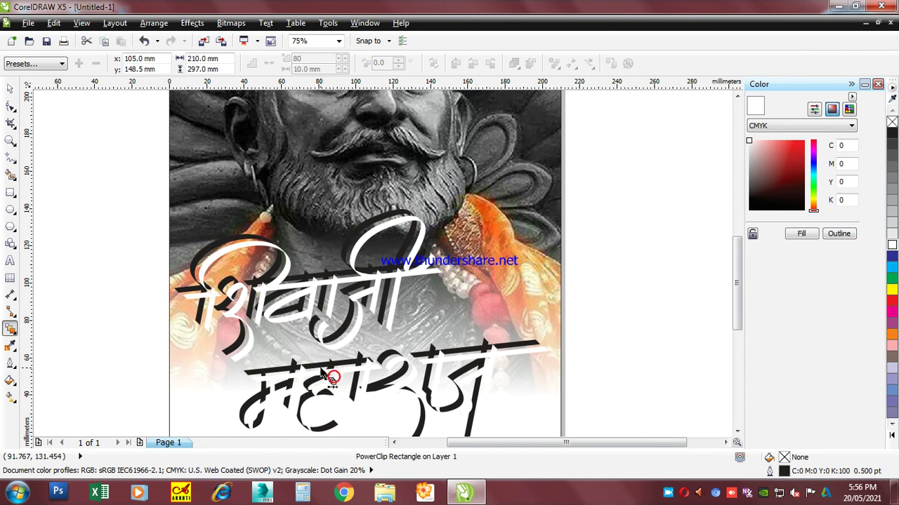
mouse_move(365, 342)
left_mouse_down()
mouse_move(370, 363)
mouse_move(359, 336)
left_mouse_up()
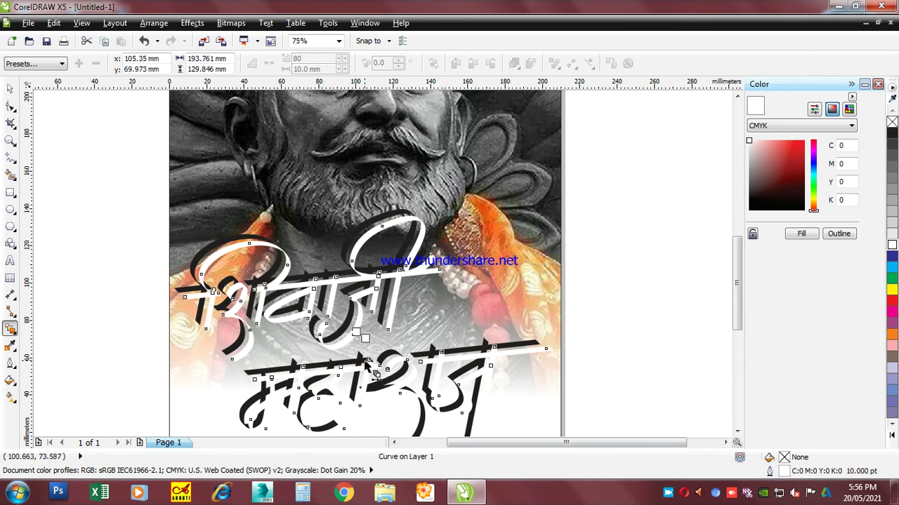
key("space")
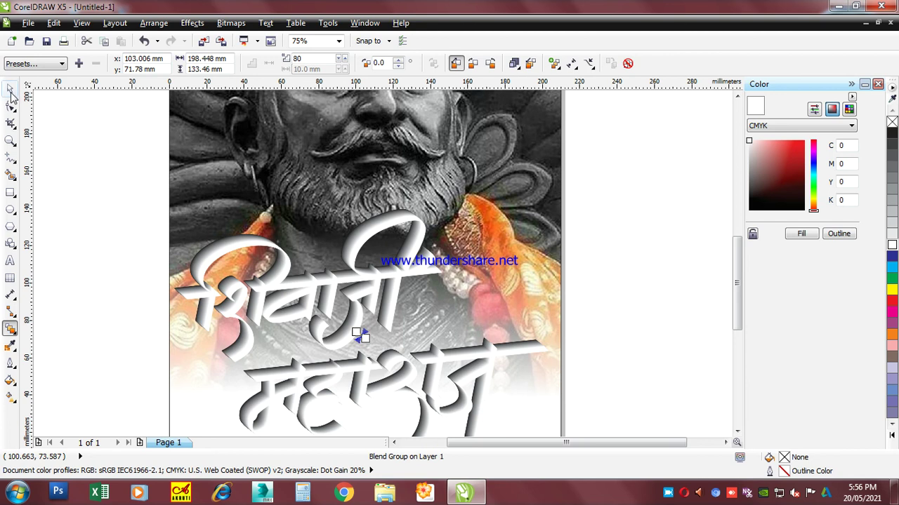
left_click(110, 176)
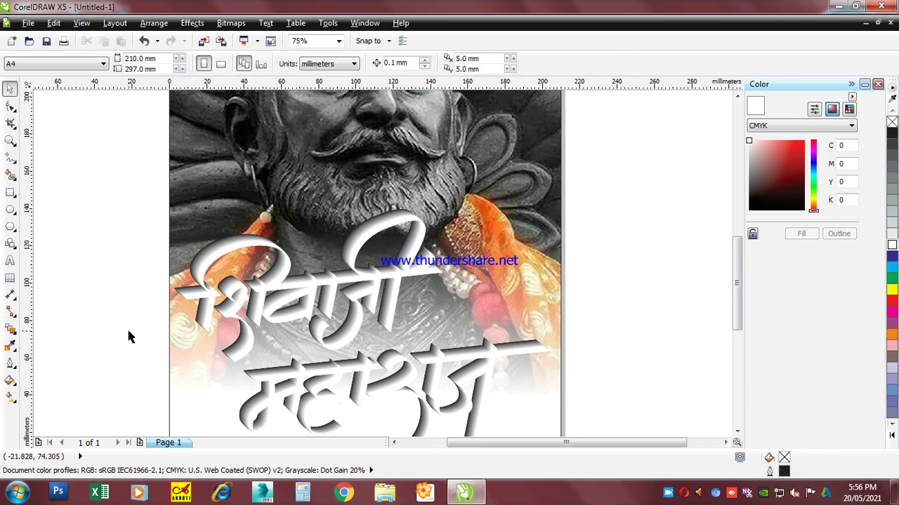
Sample the near-black from the portrait's dark background and fill the page-sized PowerClip rectangle with it (C73 M67 Y66 K82)
key("shift+F4")
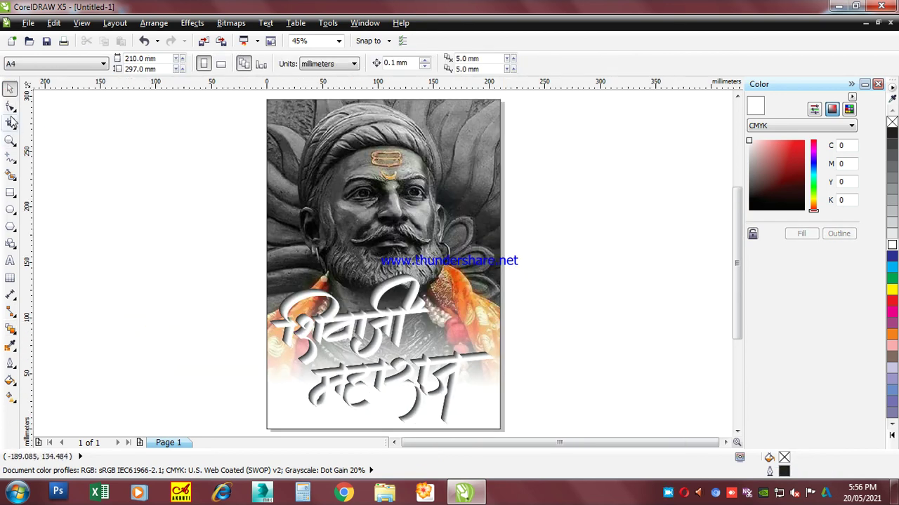
left_click(10, 345)
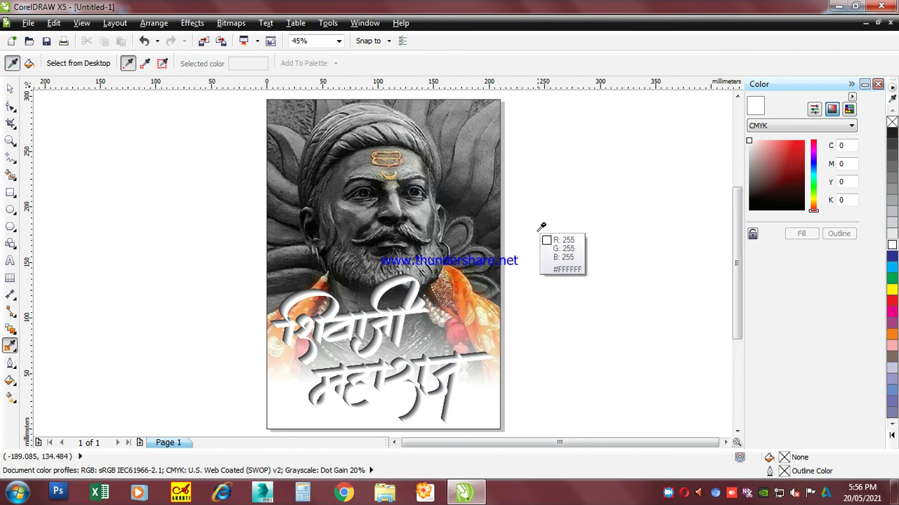
left_click(491, 241)
left_click(485, 245)
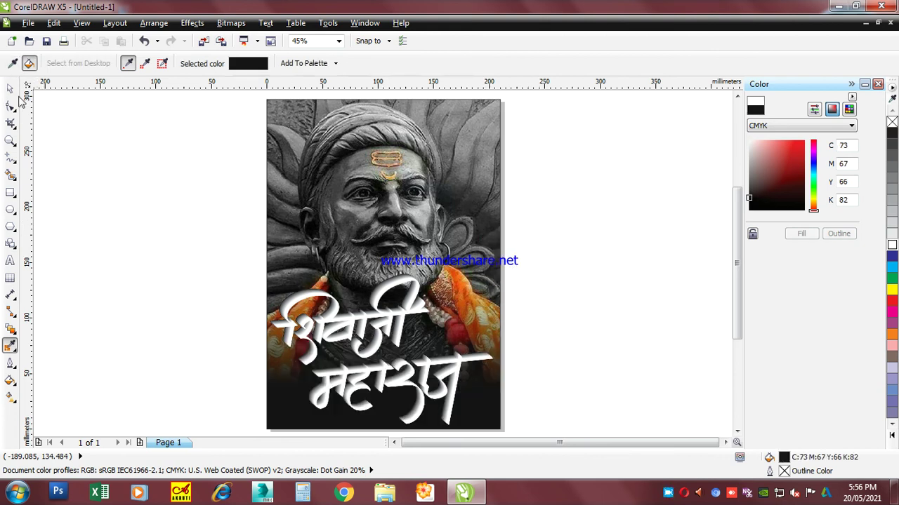
key("space")
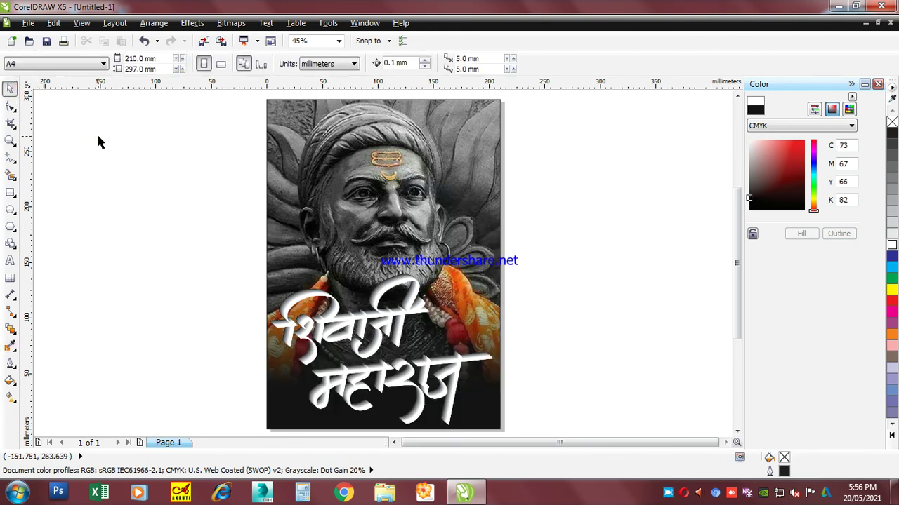
key("F9")
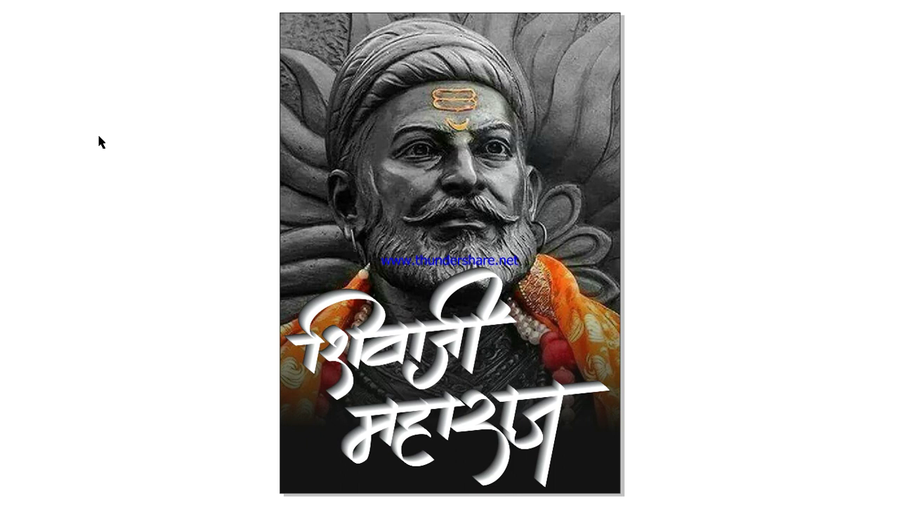
key("Escape")
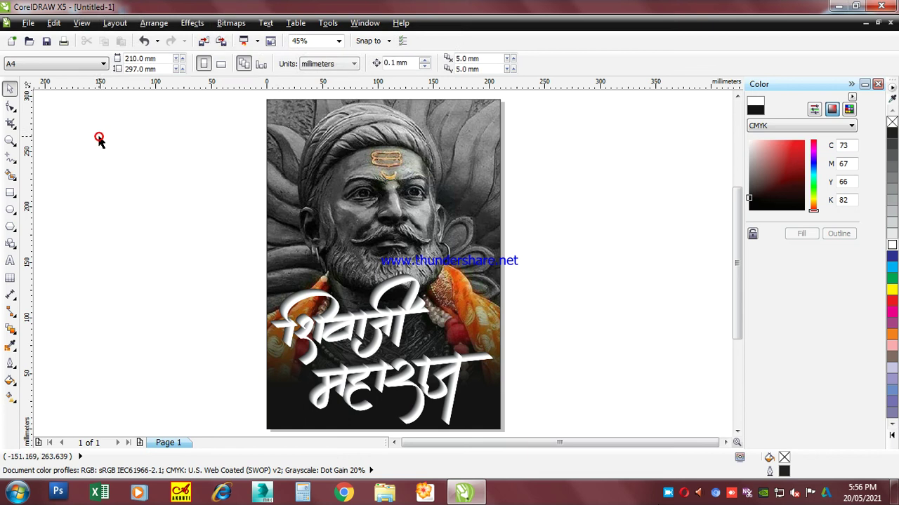